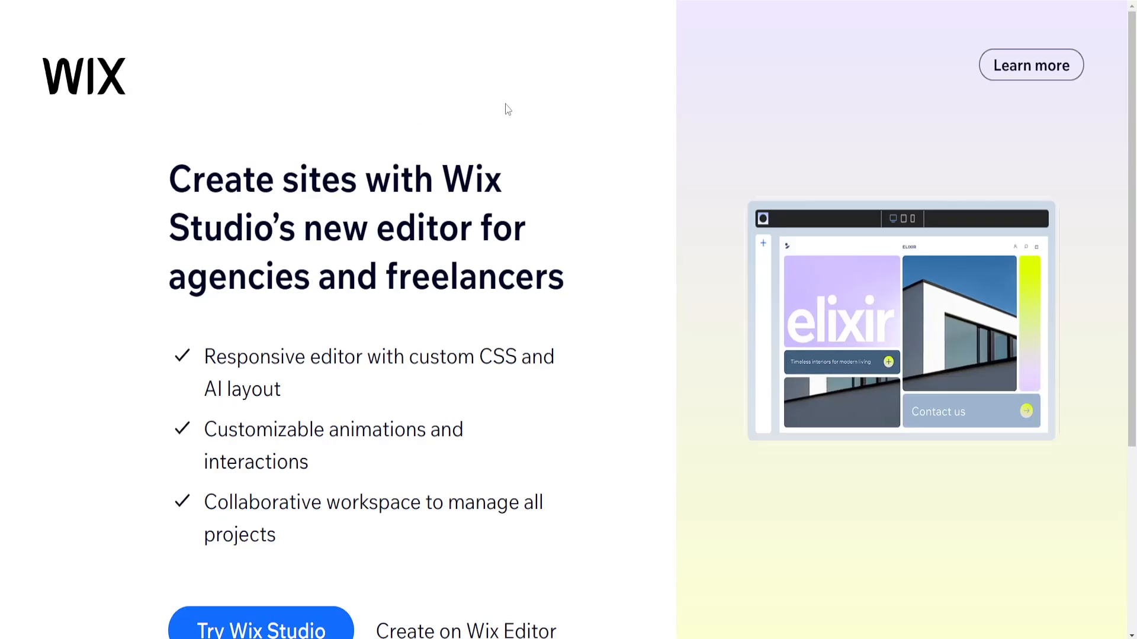
# Choose to create the site on Wix Editor and set it up without the AI chat.
pyautogui.scroll(-4, 507, 110)
pyautogui.scroll(2, 514, 128)
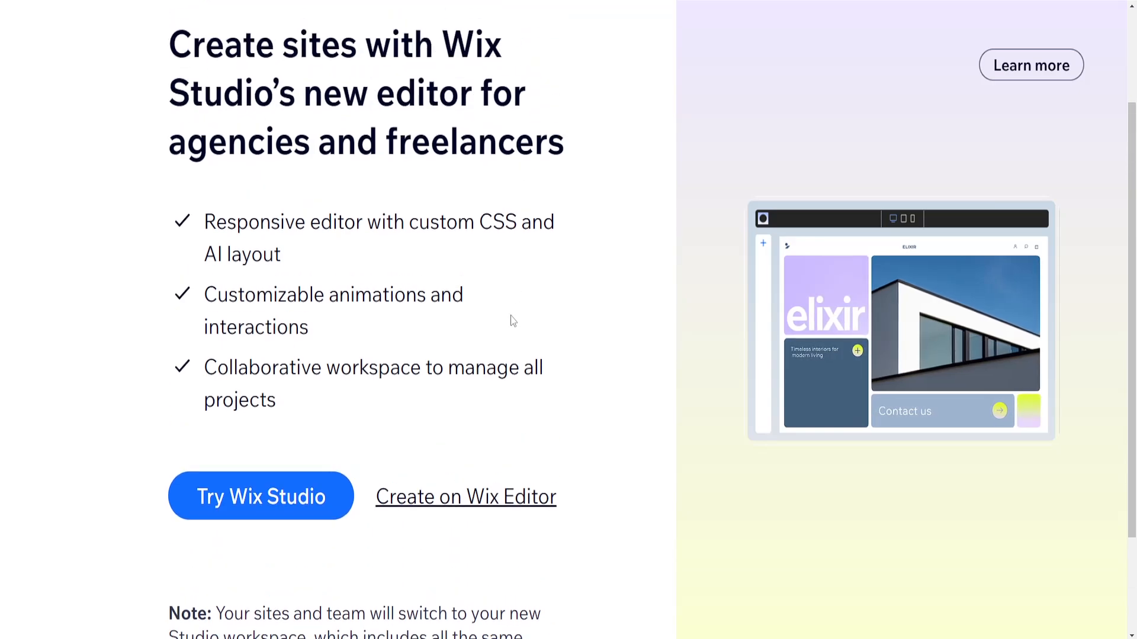
pyautogui.click(433, 518)
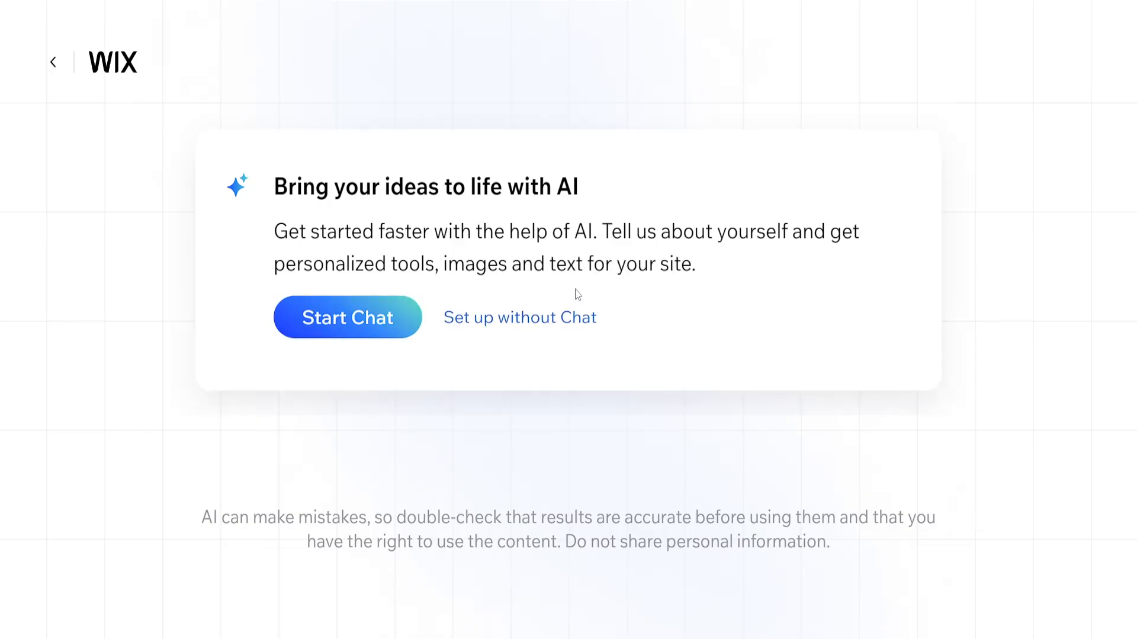
pyautogui.click(508, 330)
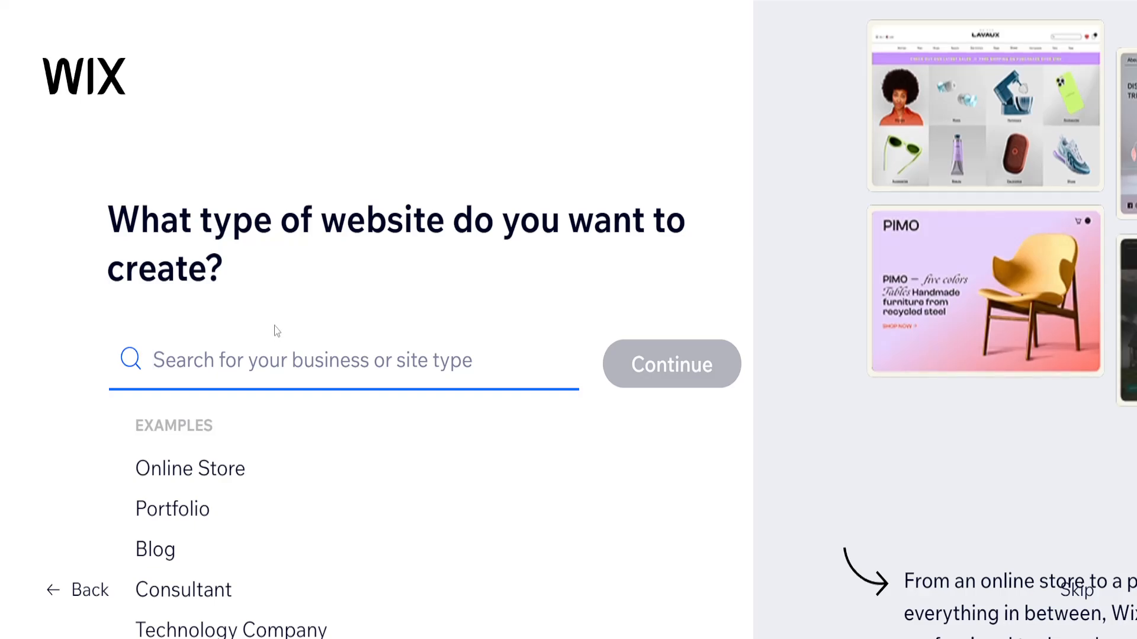
# Search the site types for "wedding", choose Wedding as the type of website and continue.
pyautogui.write('wedding')
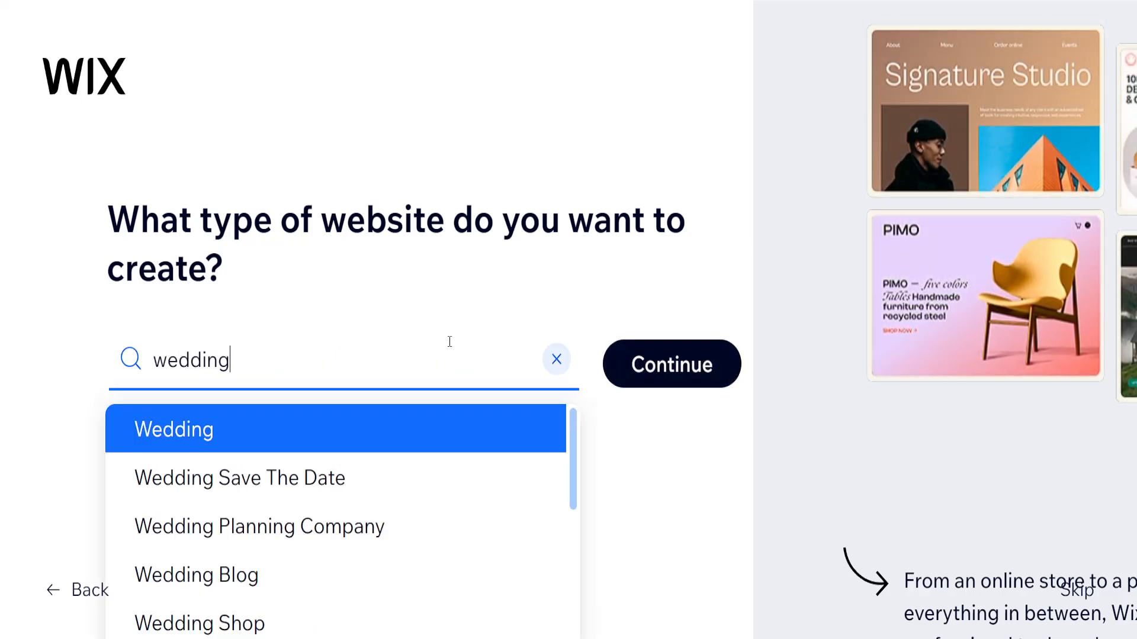
pyautogui.scroll(-2, 279, 421)
pyautogui.scroll(2, 281, 414)
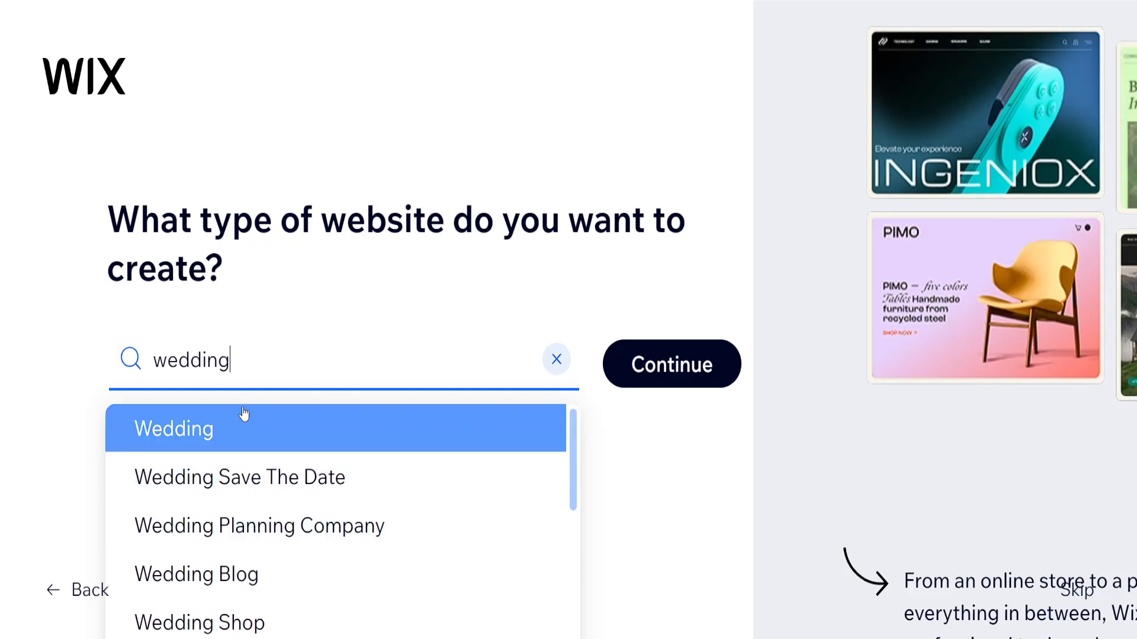
pyautogui.scroll(-1, 371, 526)
pyautogui.scroll(-1, 370, 520)
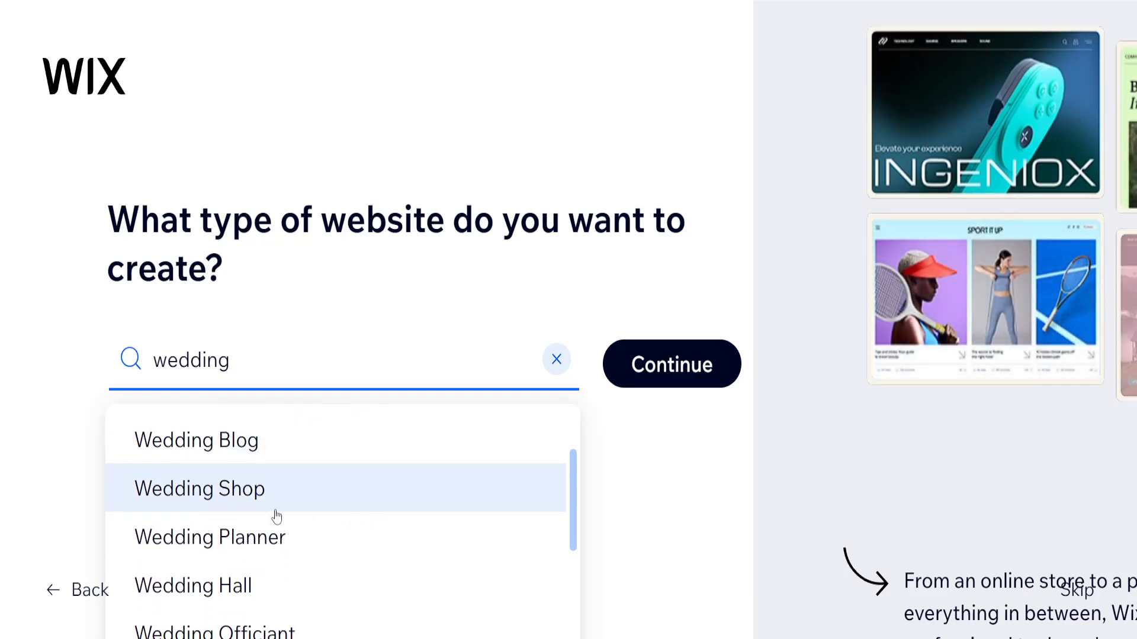
pyautogui.scroll(2, 264, 515)
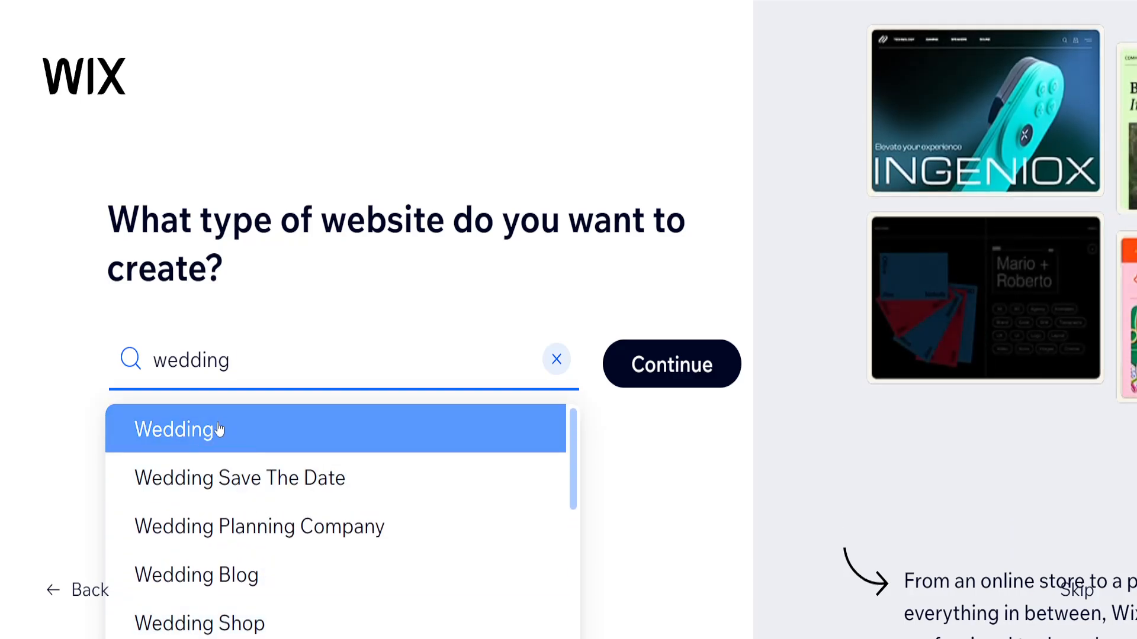
pyautogui.click(219, 434)
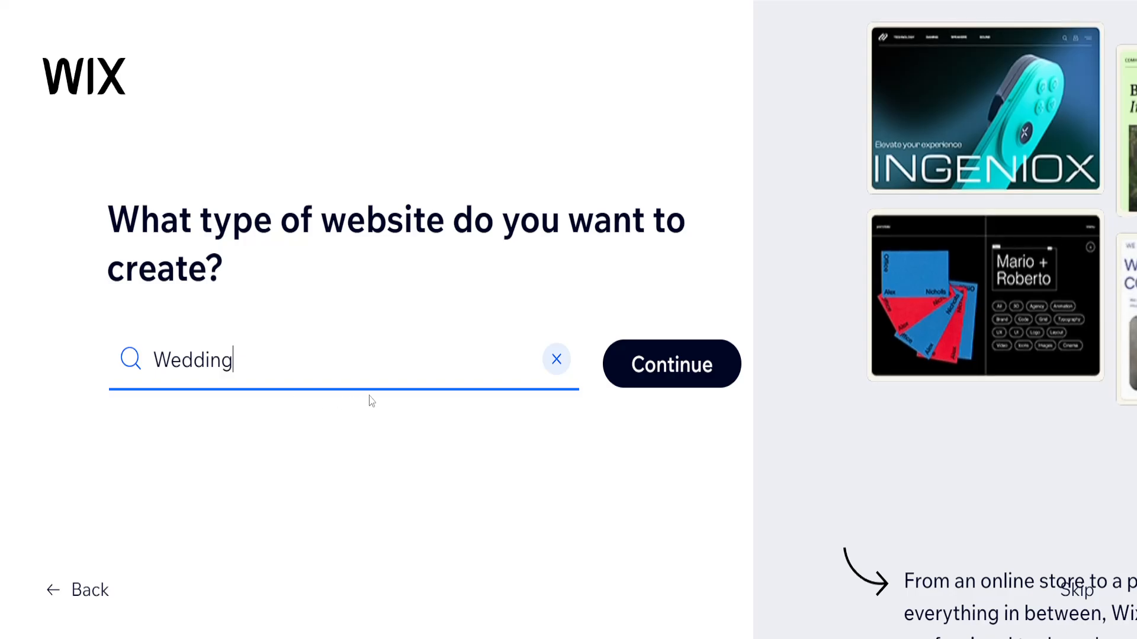
pyautogui.click(673, 364)
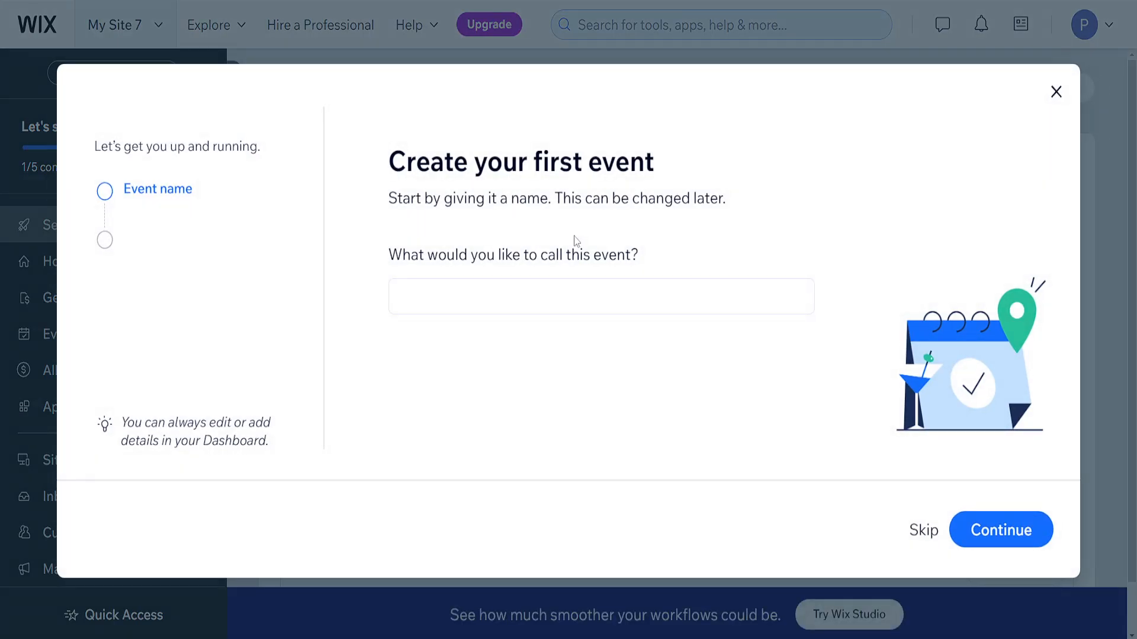
# Name the first event as the host's wedding and set its event type to Registration only.
pyautogui.click(580, 285)
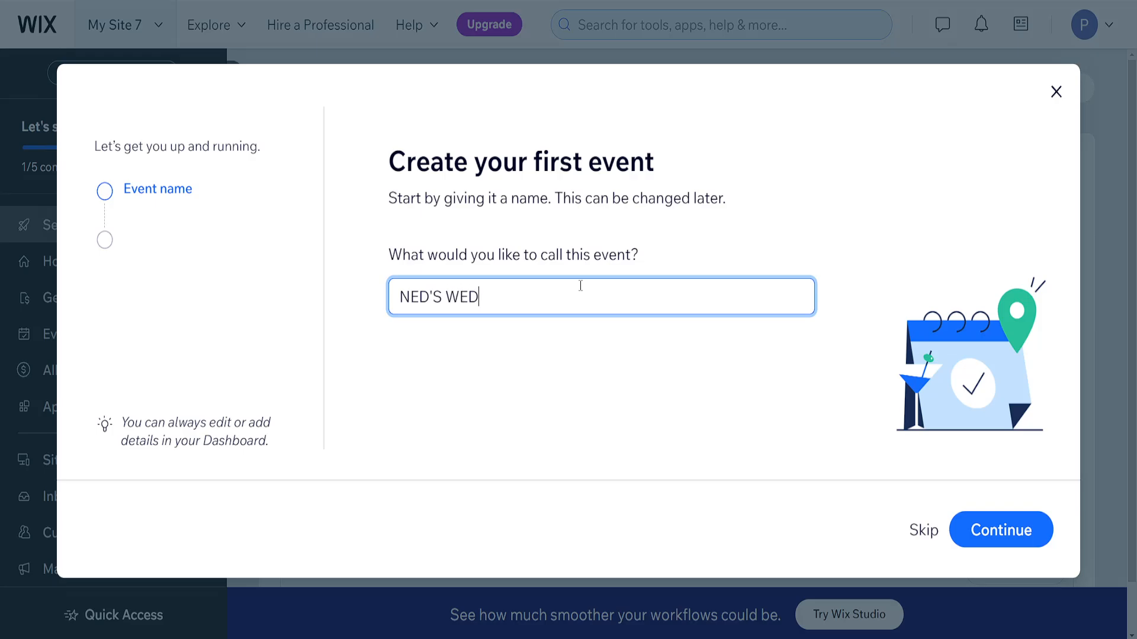
pyautogui.click(1007, 532)
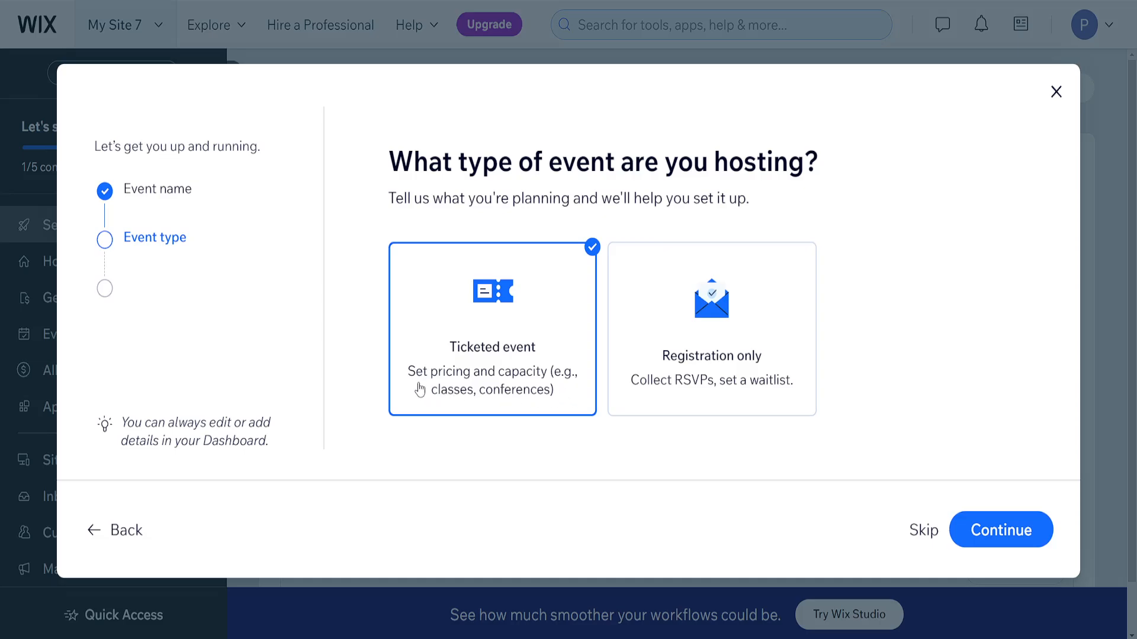
pyautogui.click(717, 387)
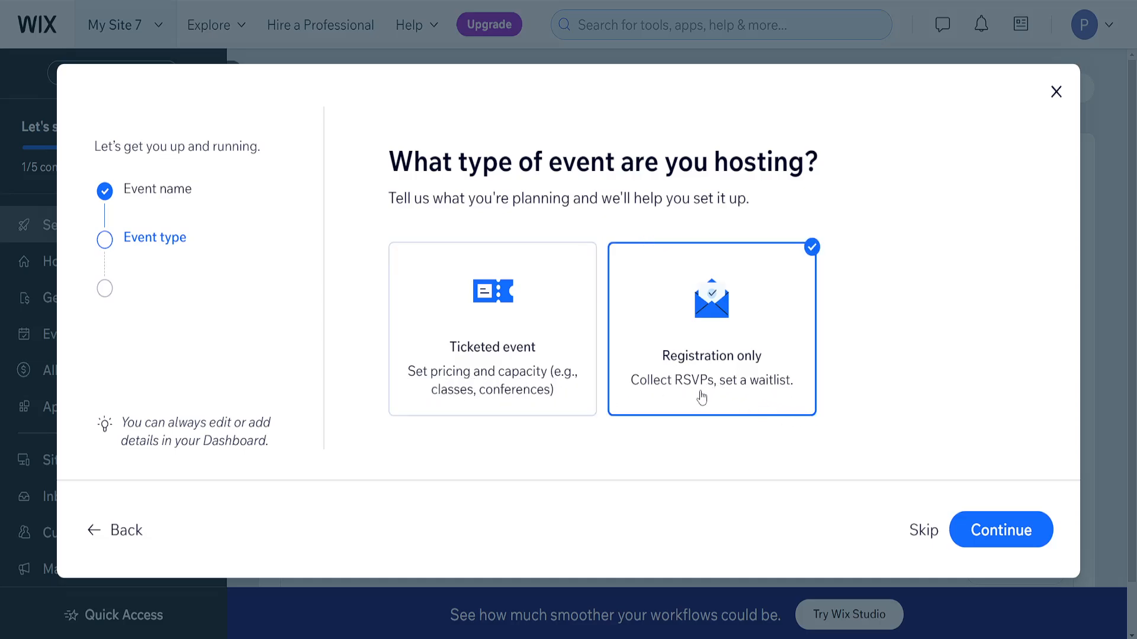
pyautogui.click(913, 536)
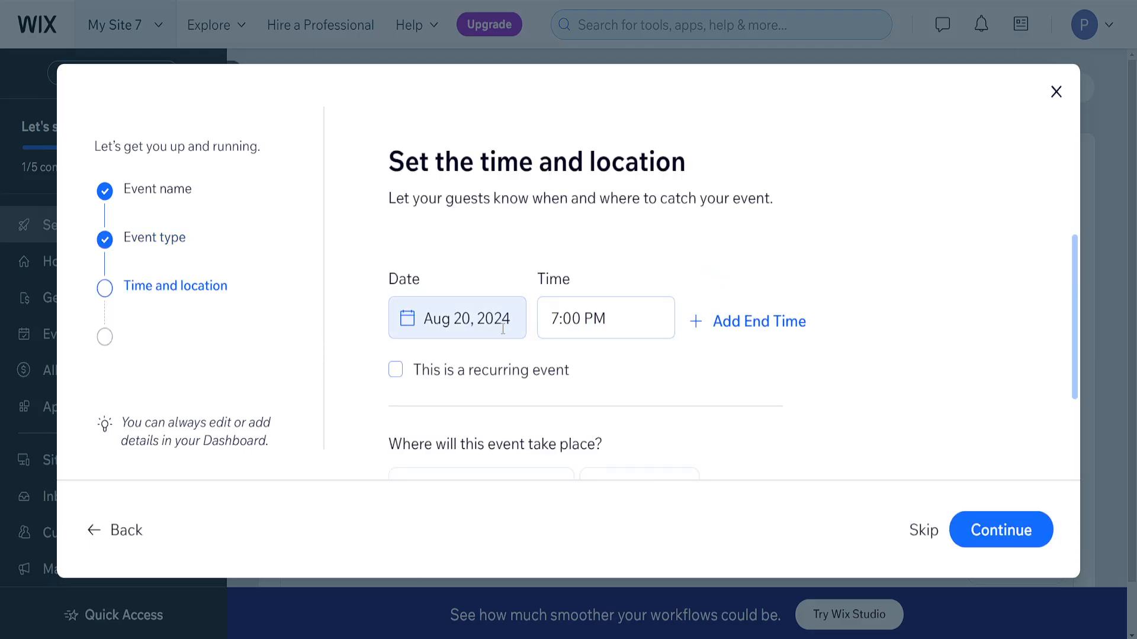
# Set the event date to Aug 23, 2024 and continue to the useful tools selection.
pyautogui.click(462, 315)
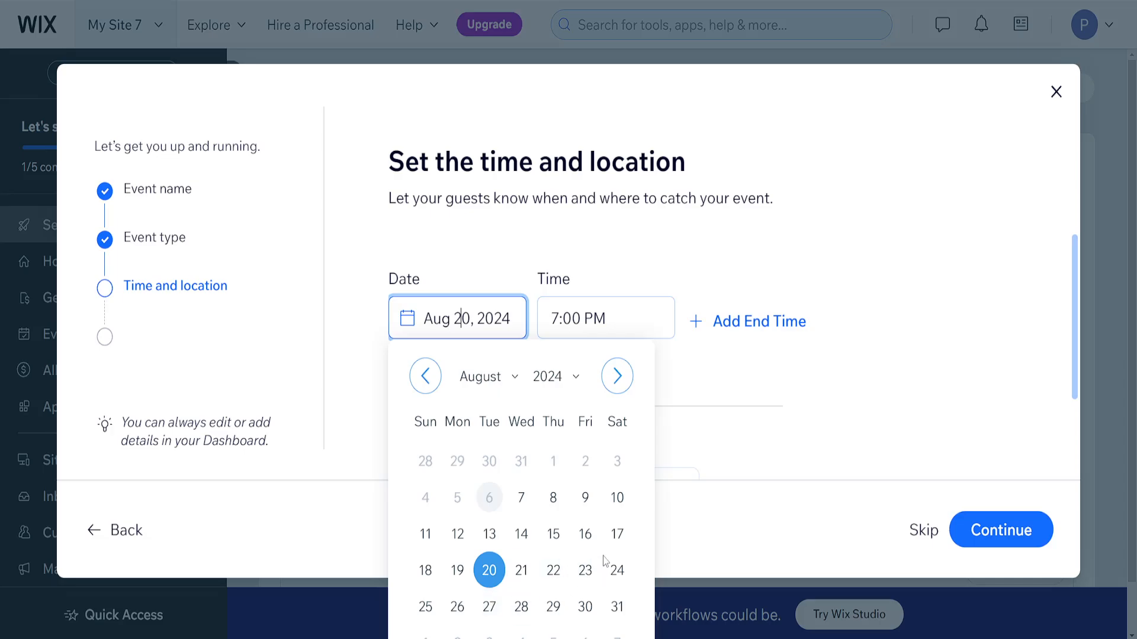
pyautogui.click(585, 571)
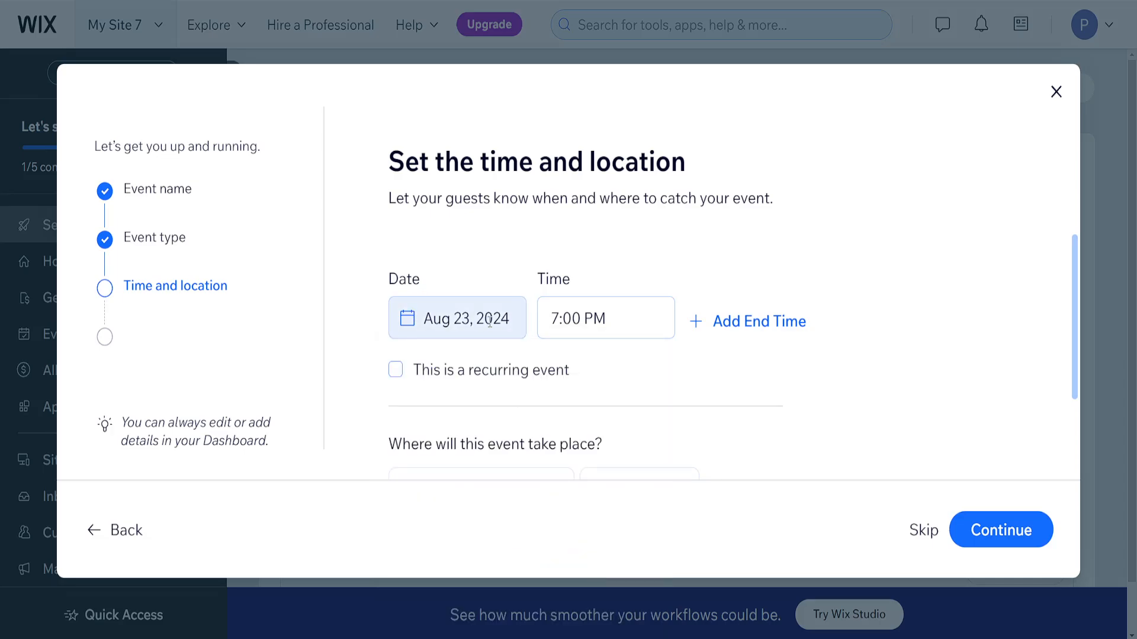
pyautogui.click(553, 317)
pyautogui.click(386, 395)
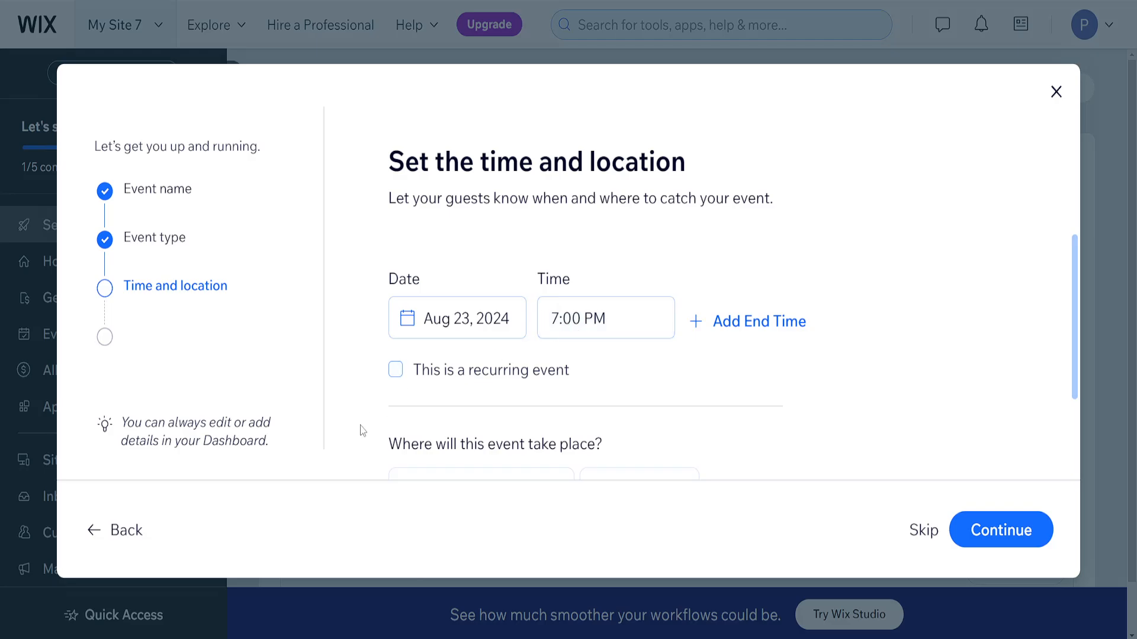
pyautogui.click(972, 532)
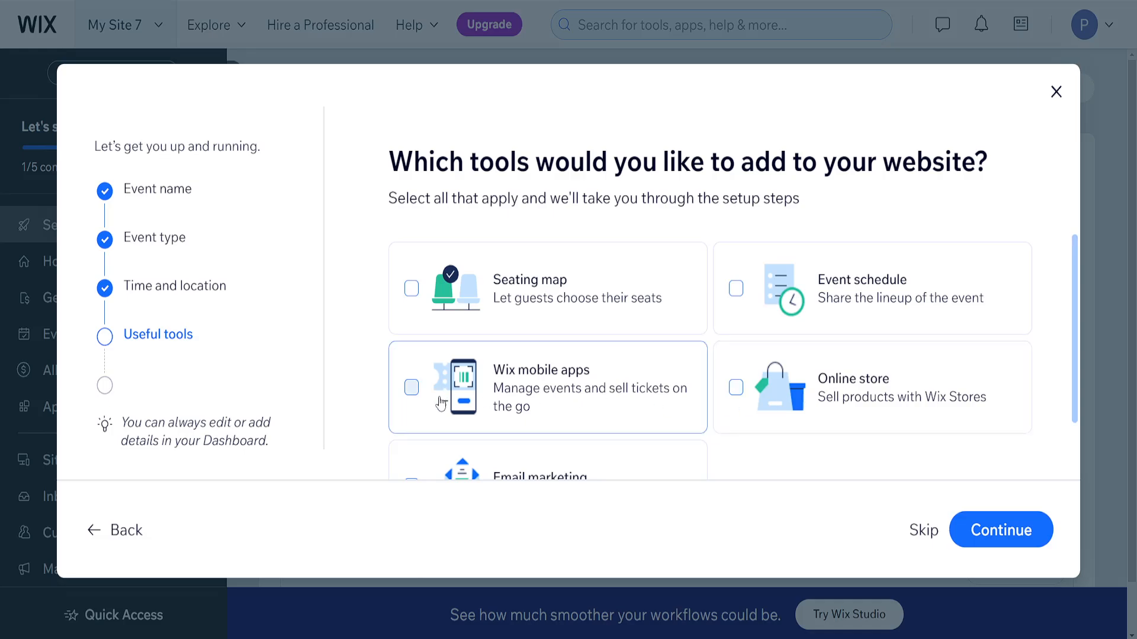
# Add the Seating map tool to the website and finish the event setup by continuing to the dashboard.
pyautogui.scroll(-1, 450, 390)
pyautogui.scroll(1, 718, 327)
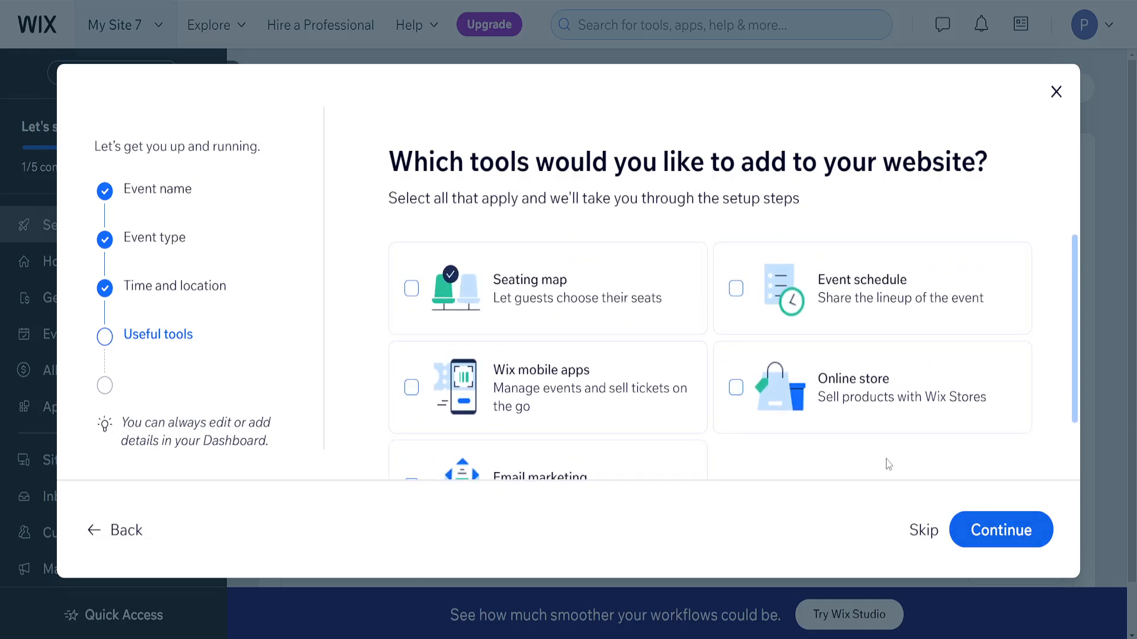
pyautogui.click(525, 314)
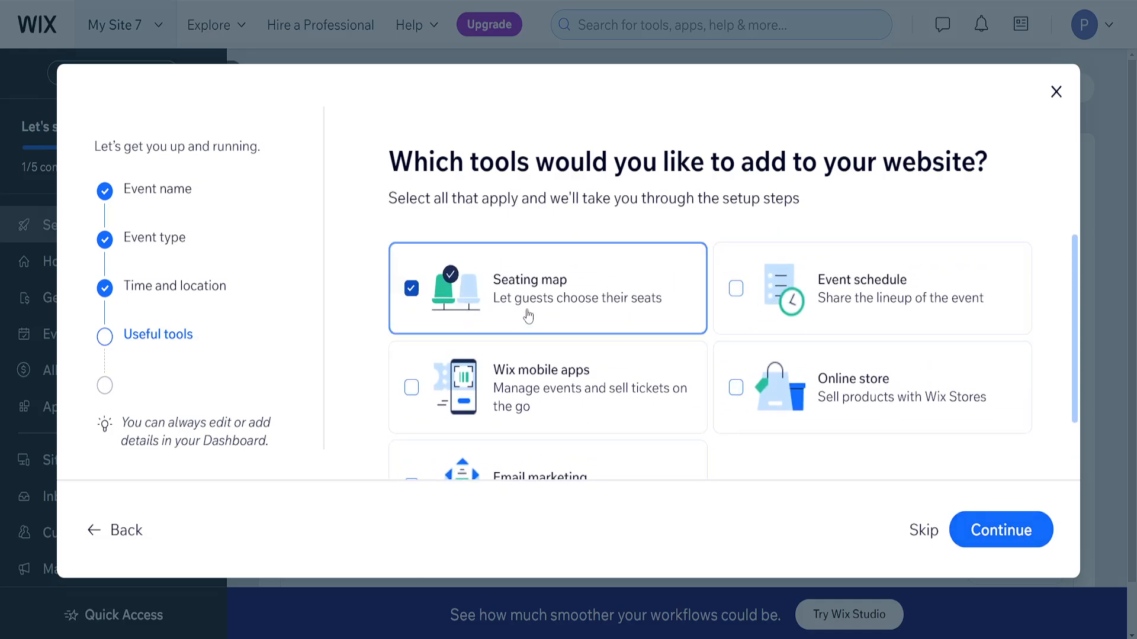
pyautogui.click(987, 532)
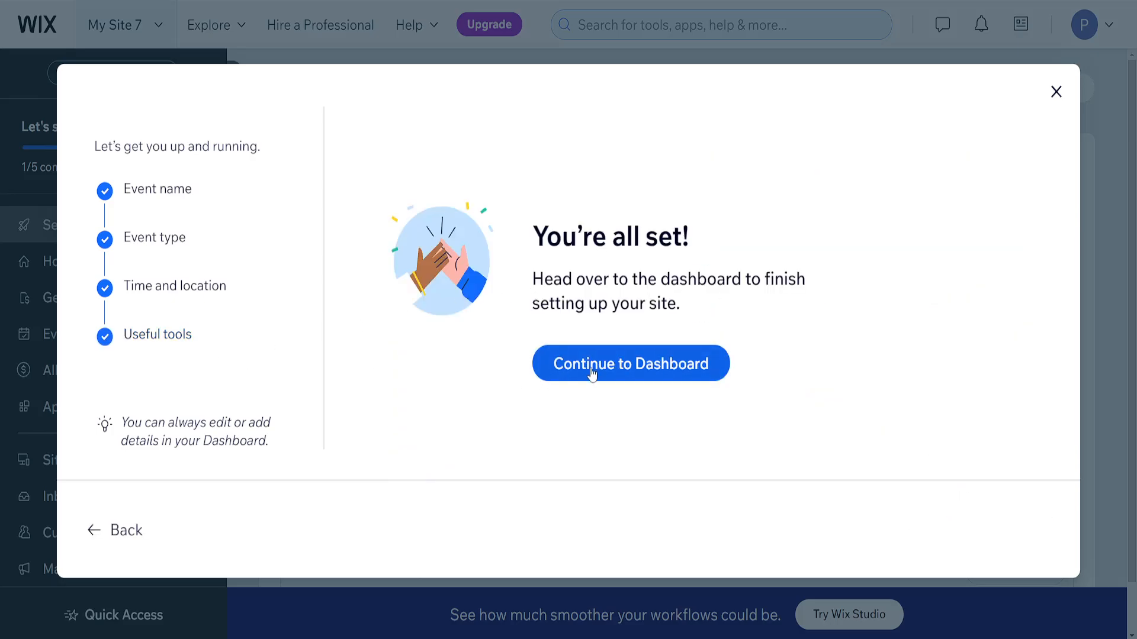
pyautogui.click(572, 369)
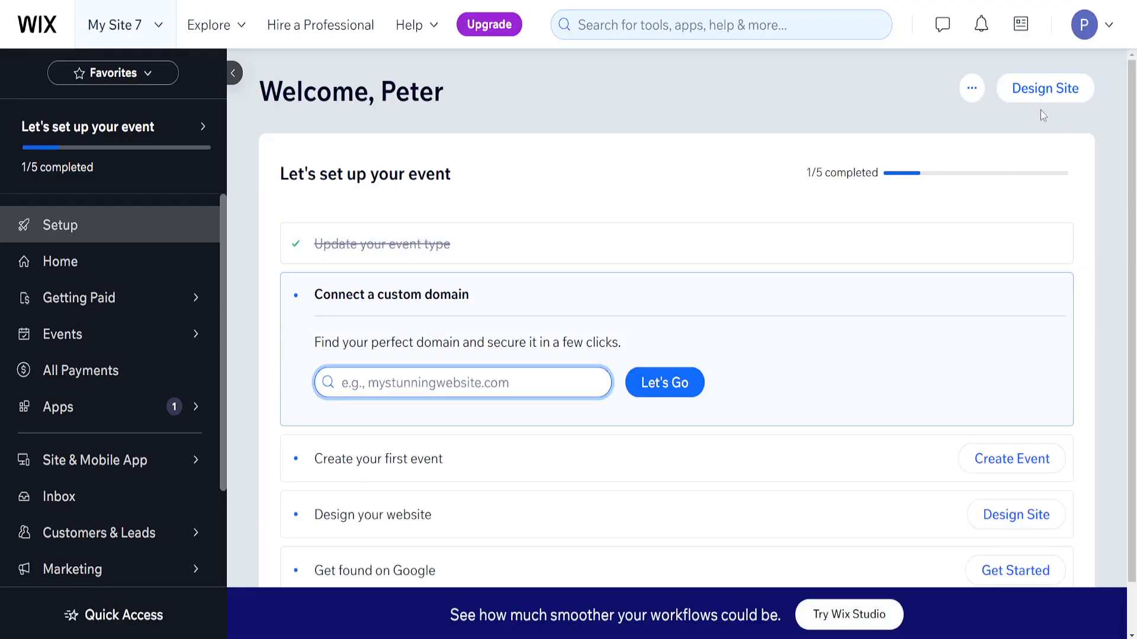
# Start designing the site and choose to customize a template by picking one from the gallery.
pyautogui.click(1040, 104)
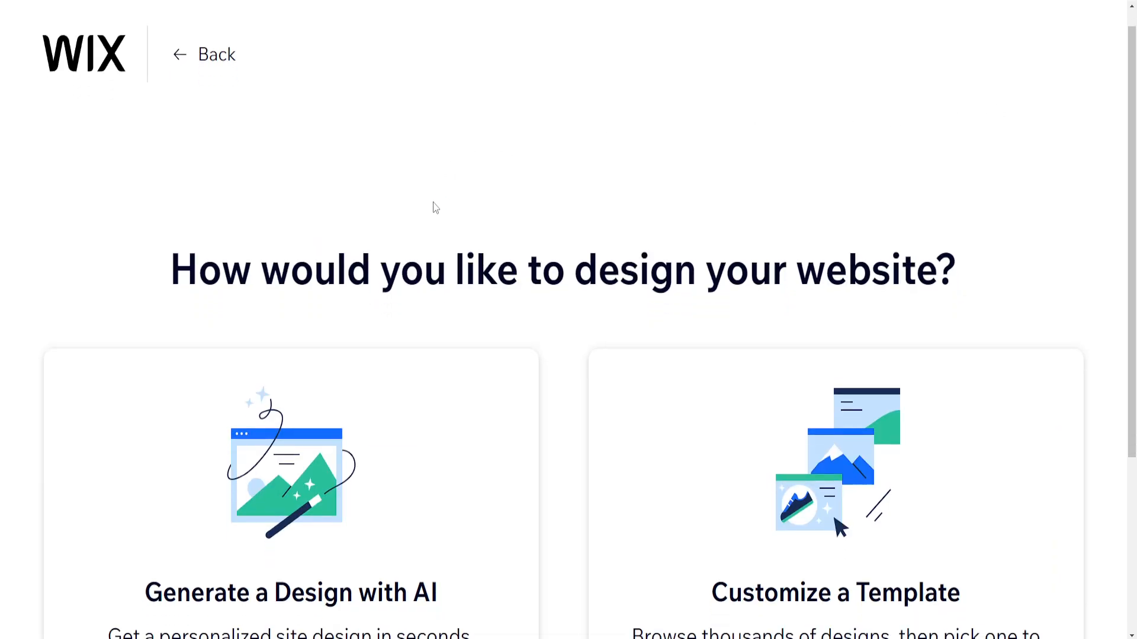
pyautogui.scroll(-3, 432, 208)
pyautogui.moveTo(743, 415); pyautogui.dragTo(908, 419)
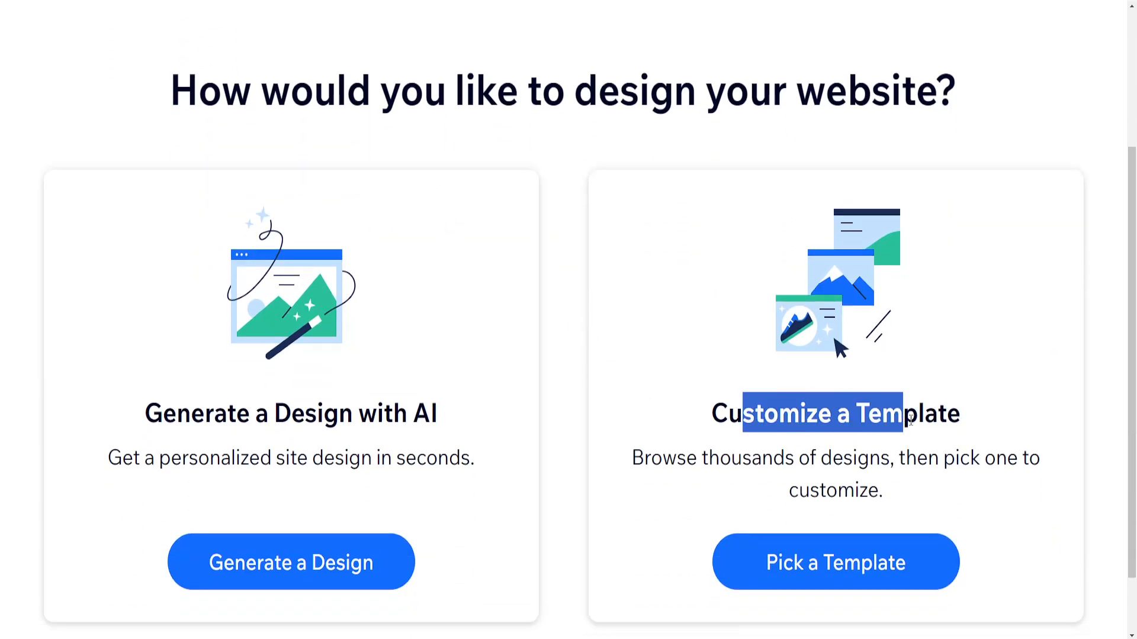
pyautogui.click(908, 421)
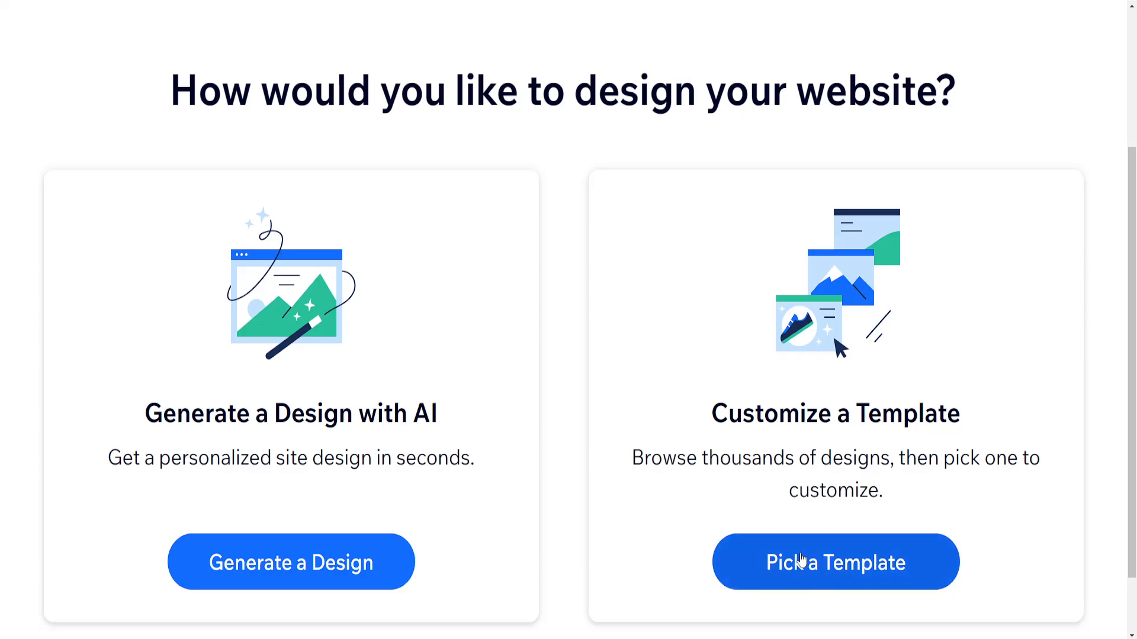
pyautogui.click(801, 561)
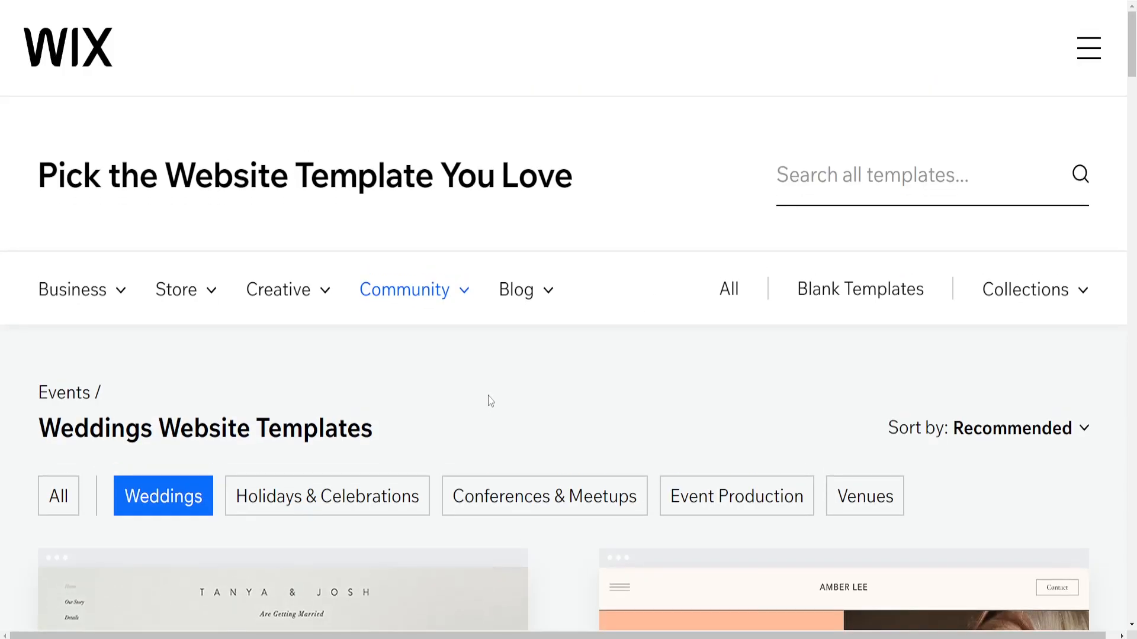
# Browse the Weddings website templates and open the salmon-pink Wedding Invitation template with the floral circle for editing.
pyautogui.scroll(-5, 490, 398)
pyautogui.moveTo(906, 287)
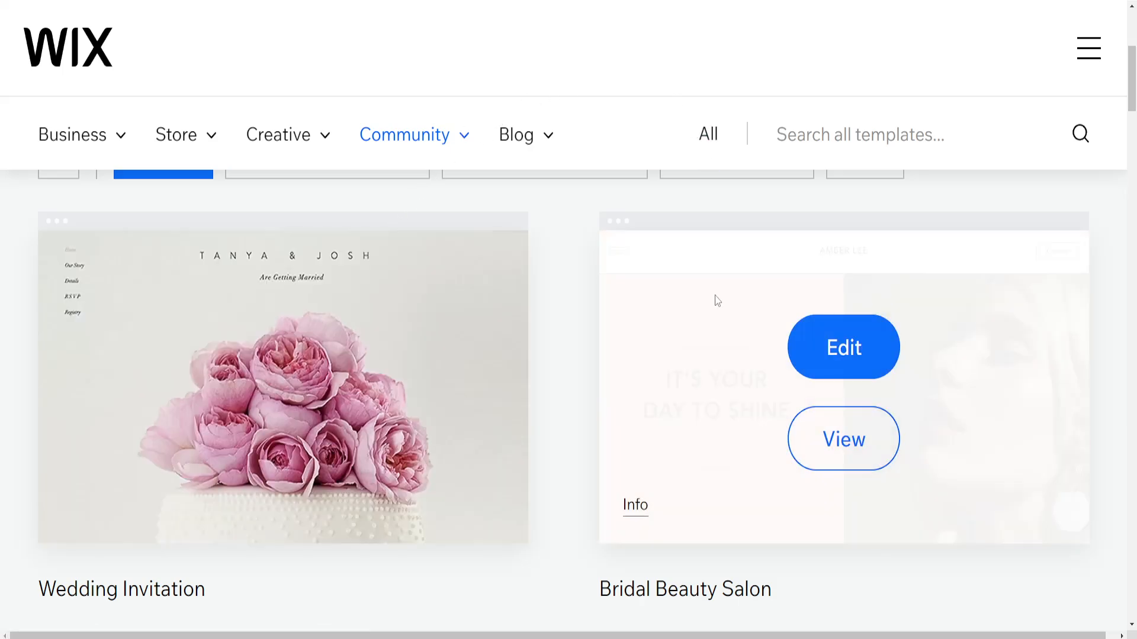
pyautogui.scroll(-1, 843, 310)
pyautogui.scroll(-10, 461, 240)
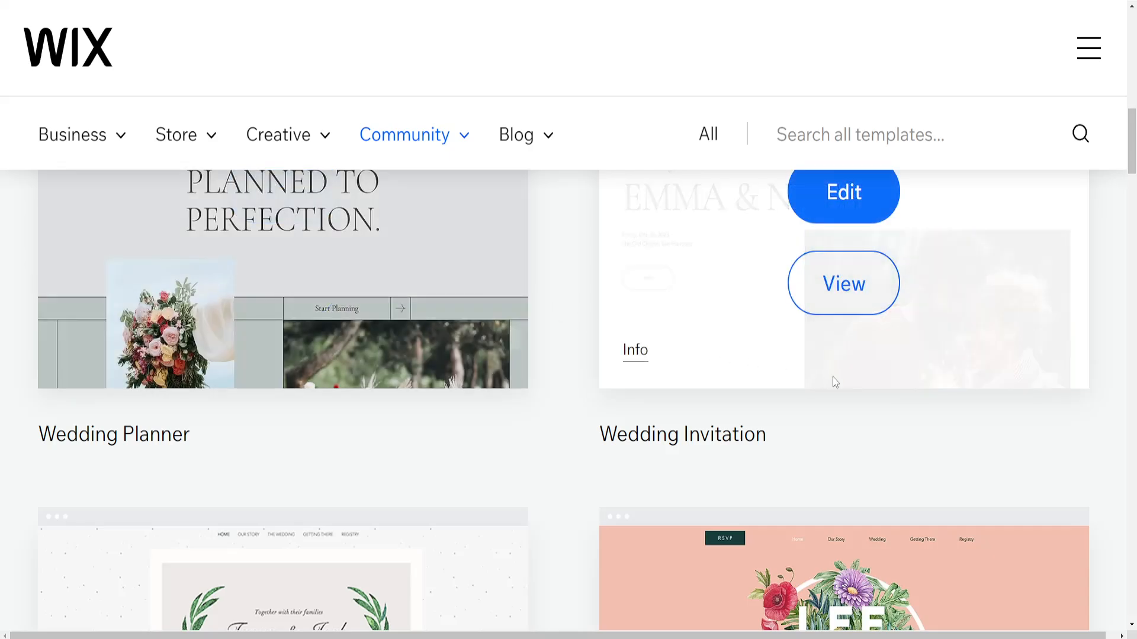
pyautogui.scroll(-5, 634, 432)
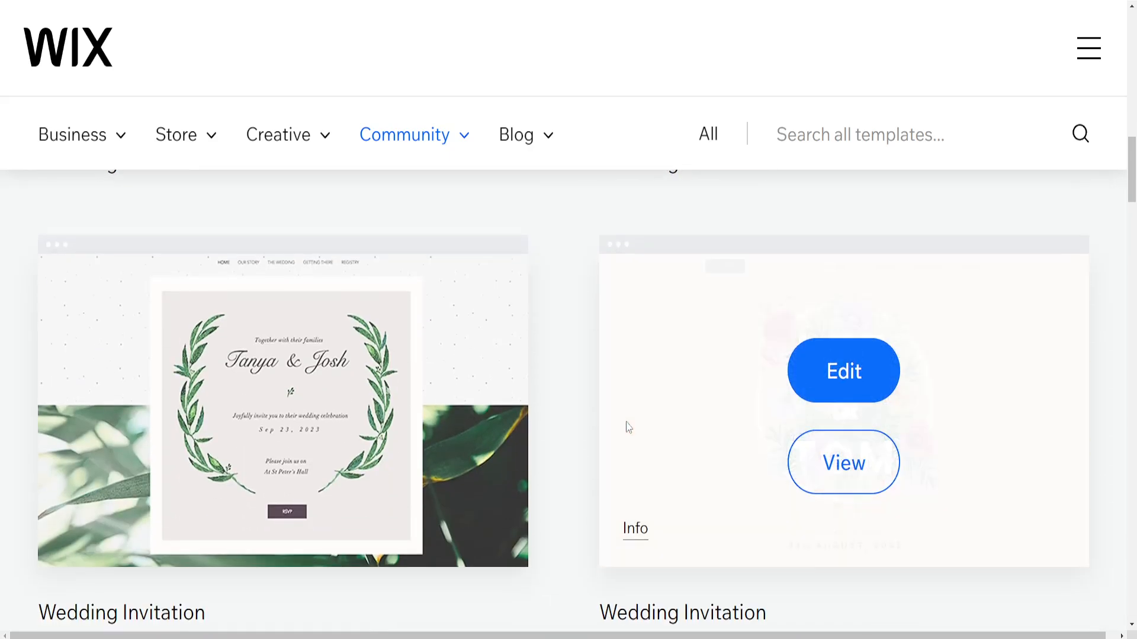
pyautogui.scroll(-3, 624, 426)
pyautogui.scroll(1, 595, 414)
pyautogui.scroll(-5, 594, 410)
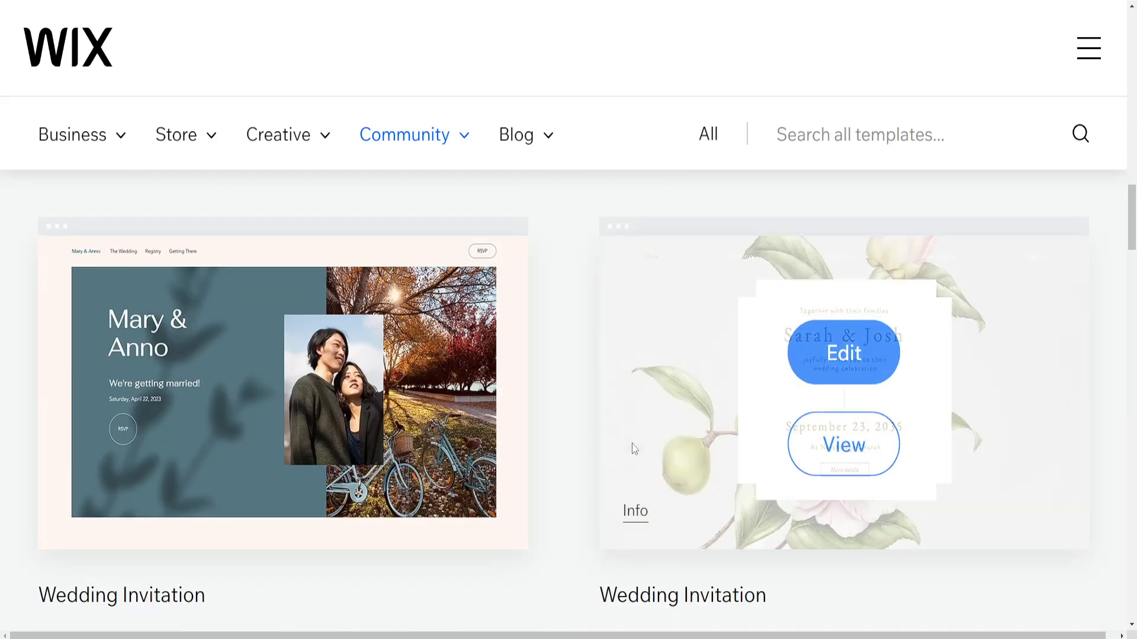
pyautogui.scroll(-2, 745, 511)
pyautogui.scroll(-5, 666, 417)
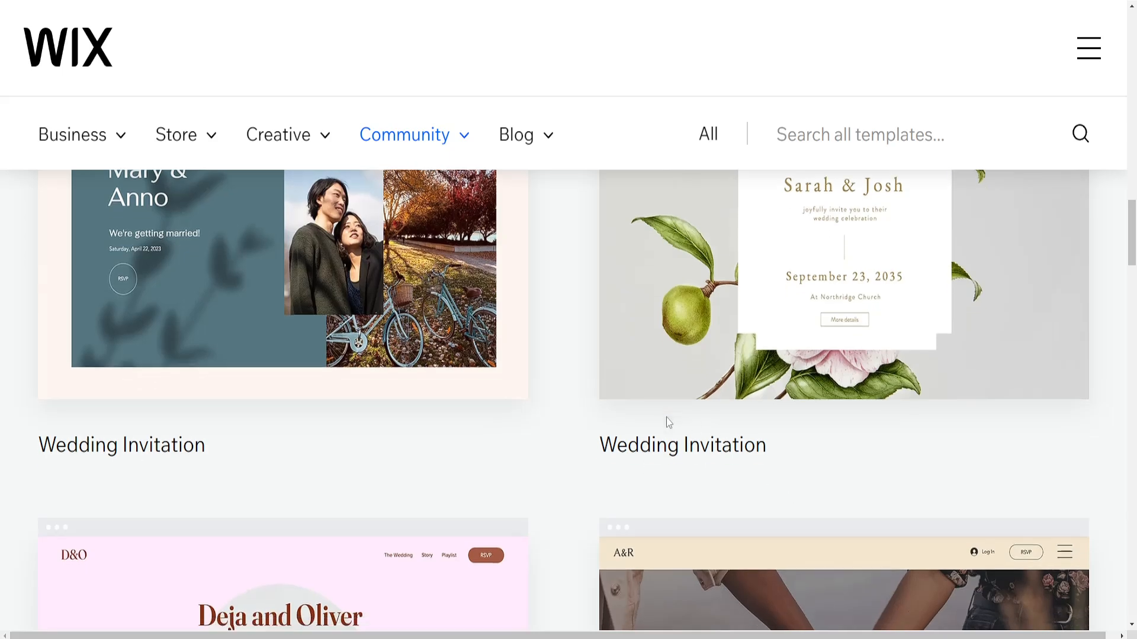
pyautogui.scroll(12, 669, 490)
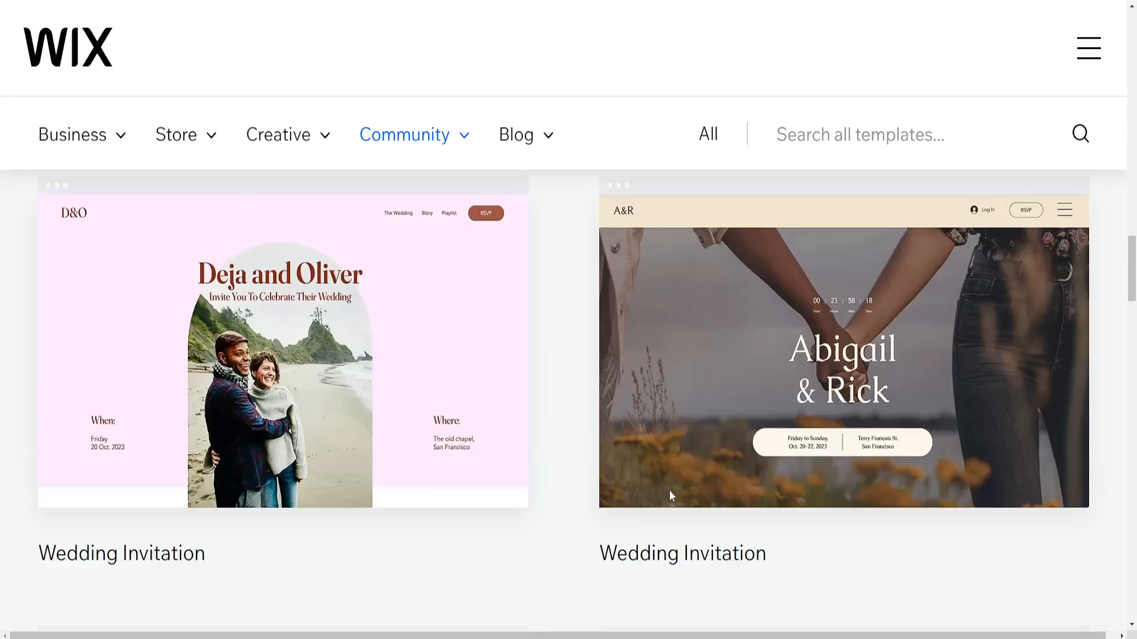
pyautogui.scroll(-4, 666, 485)
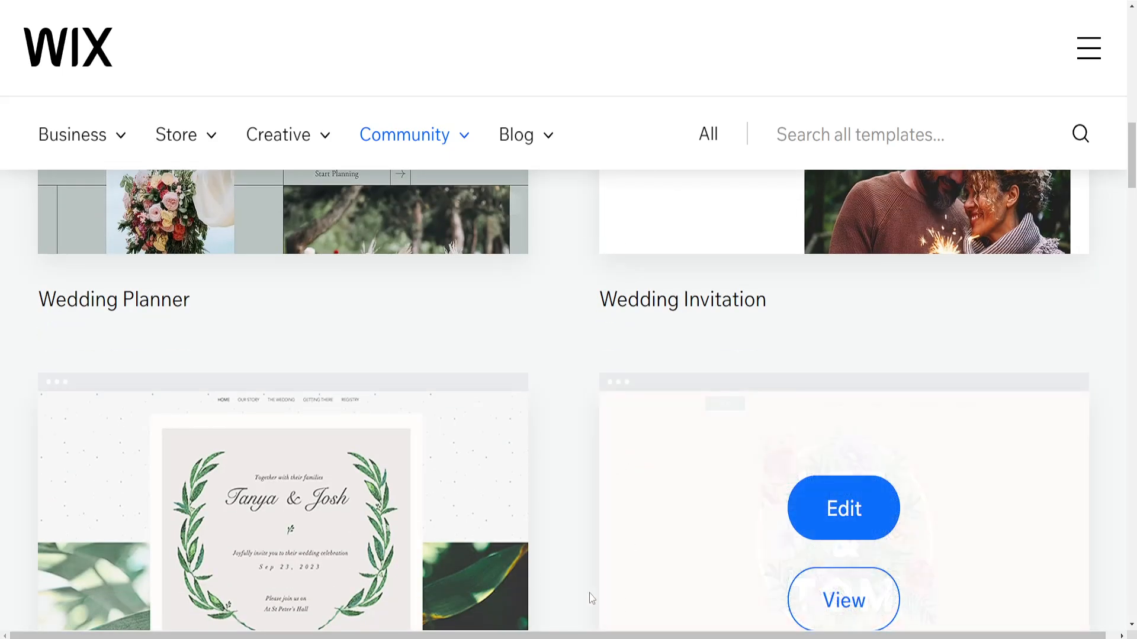
pyautogui.scroll(5, 553, 479)
pyautogui.scroll(-8, 610, 506)
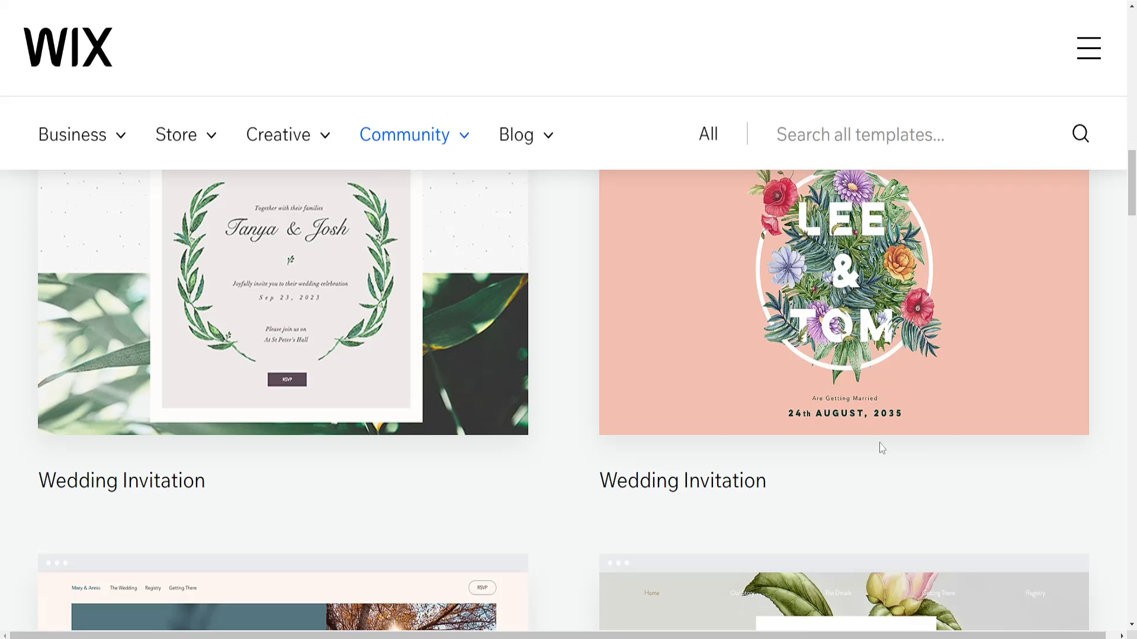
pyautogui.scroll(1, 906, 423)
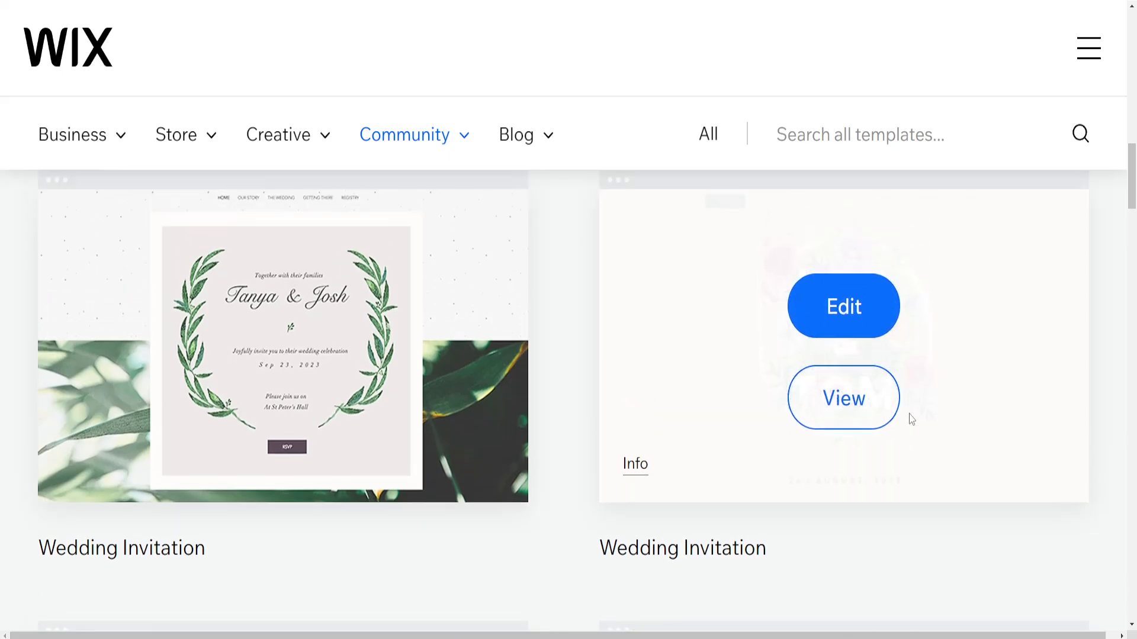
pyautogui.click(855, 320)
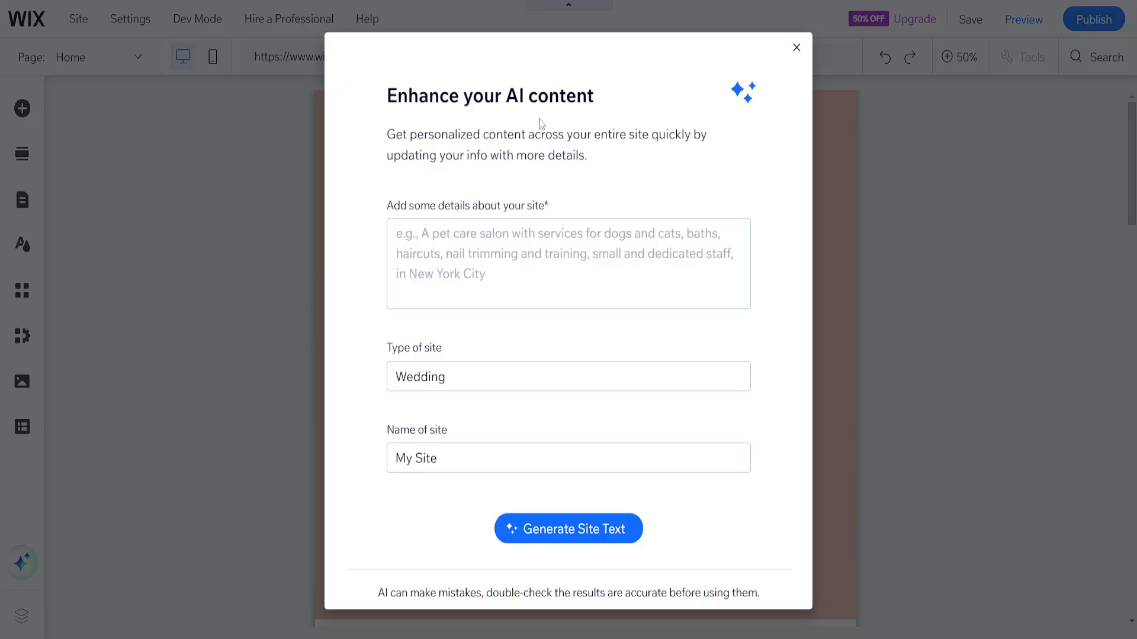
# Dismiss the AI content enhancement offer and open the collection of elements that can be added to the home page.
pyautogui.click(796, 49)
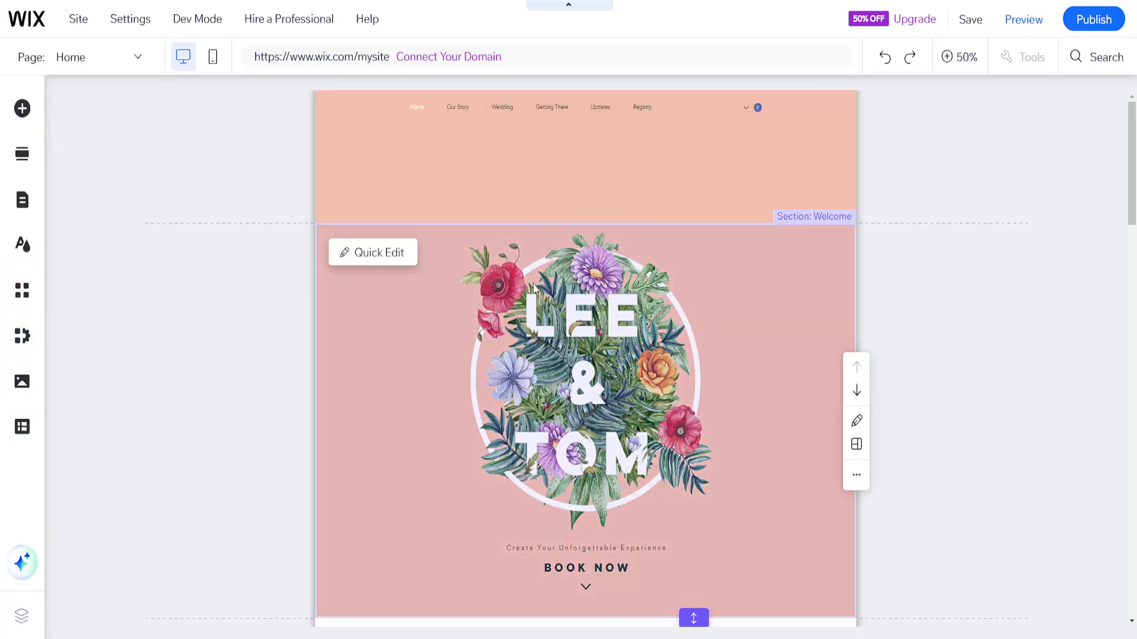
pyautogui.click(587, 312)
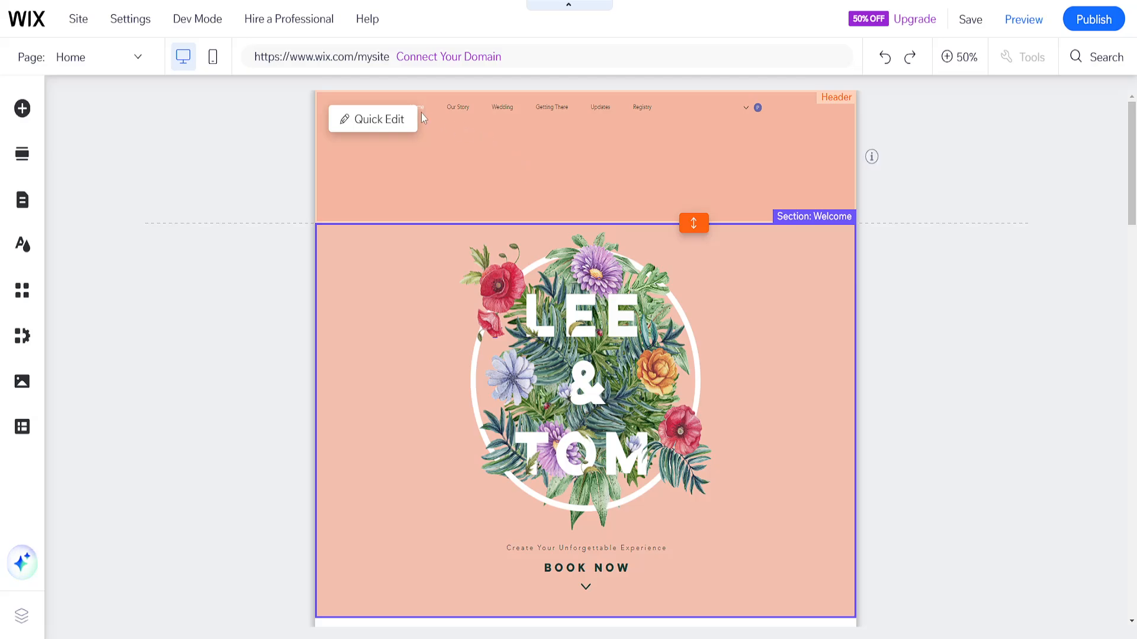
pyautogui.click(501, 110)
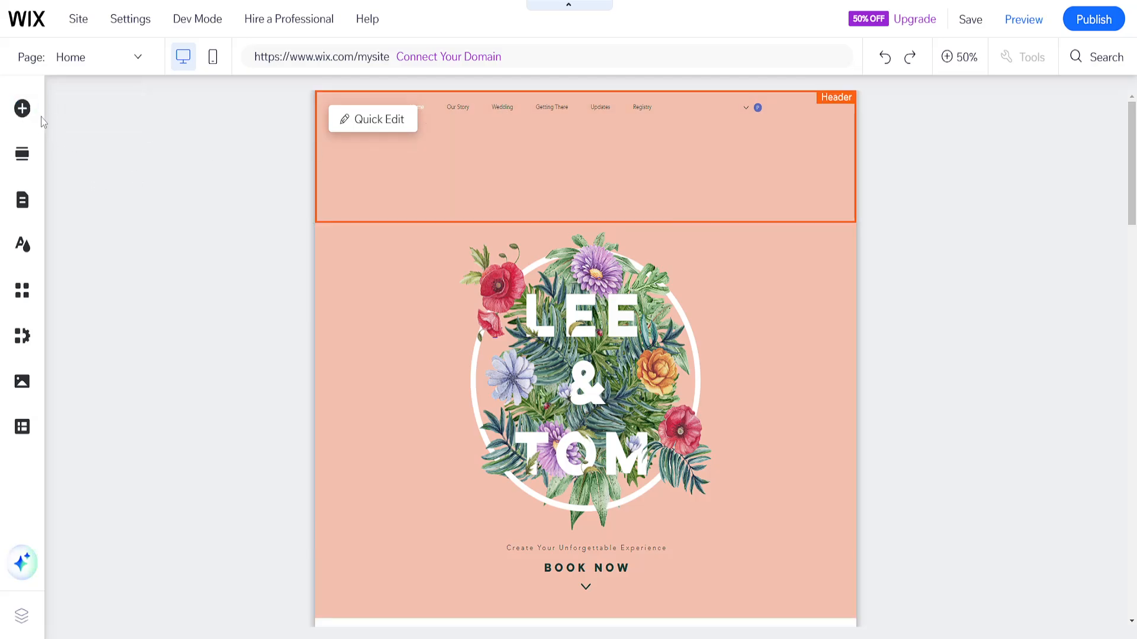
pyautogui.click(414, 289)
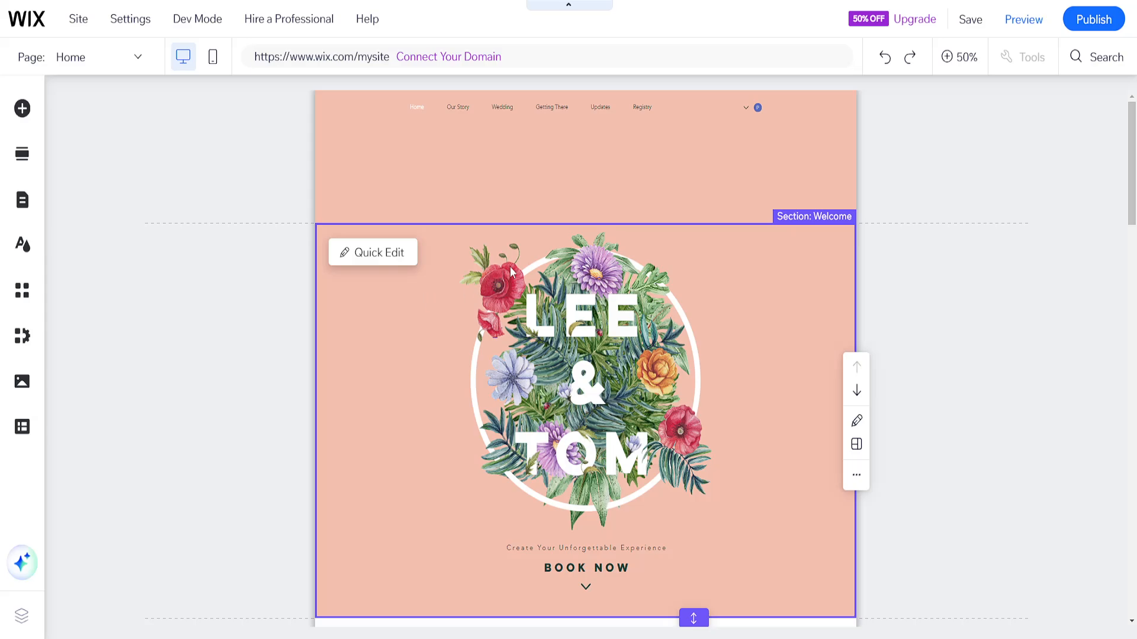
pyautogui.click(24, 109)
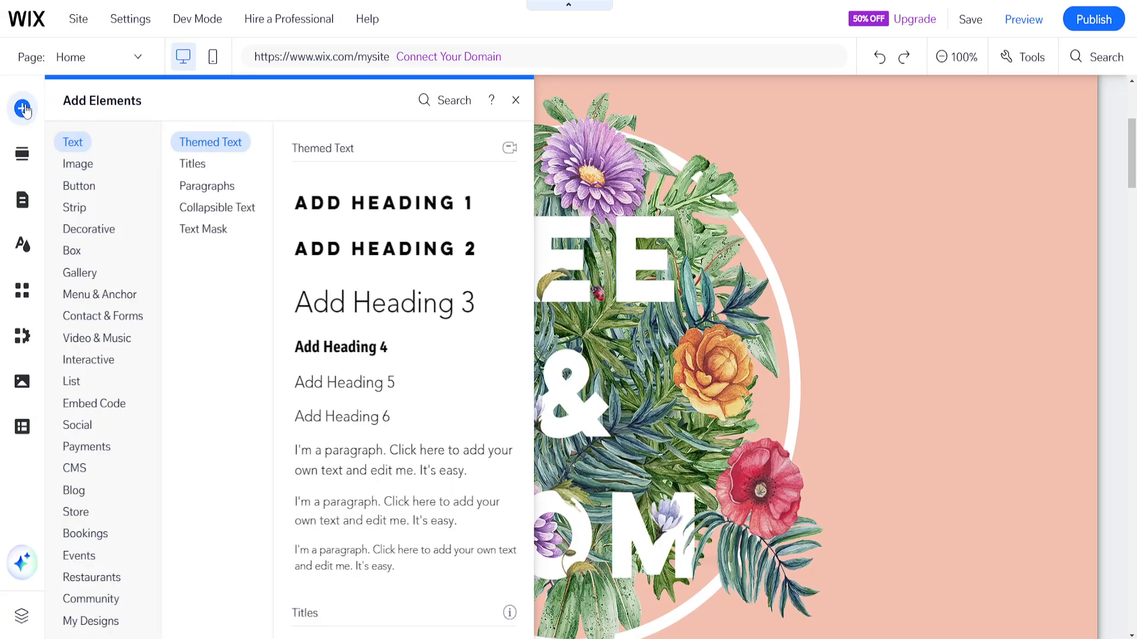
pyautogui.moveTo(88, 166)
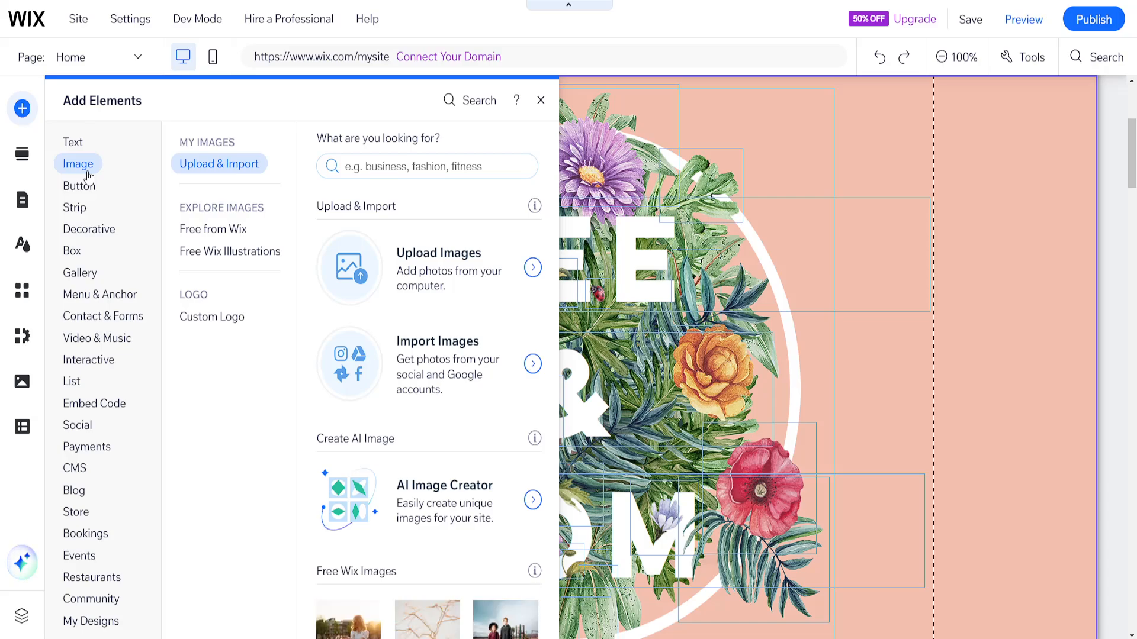
pyautogui.click(472, 280)
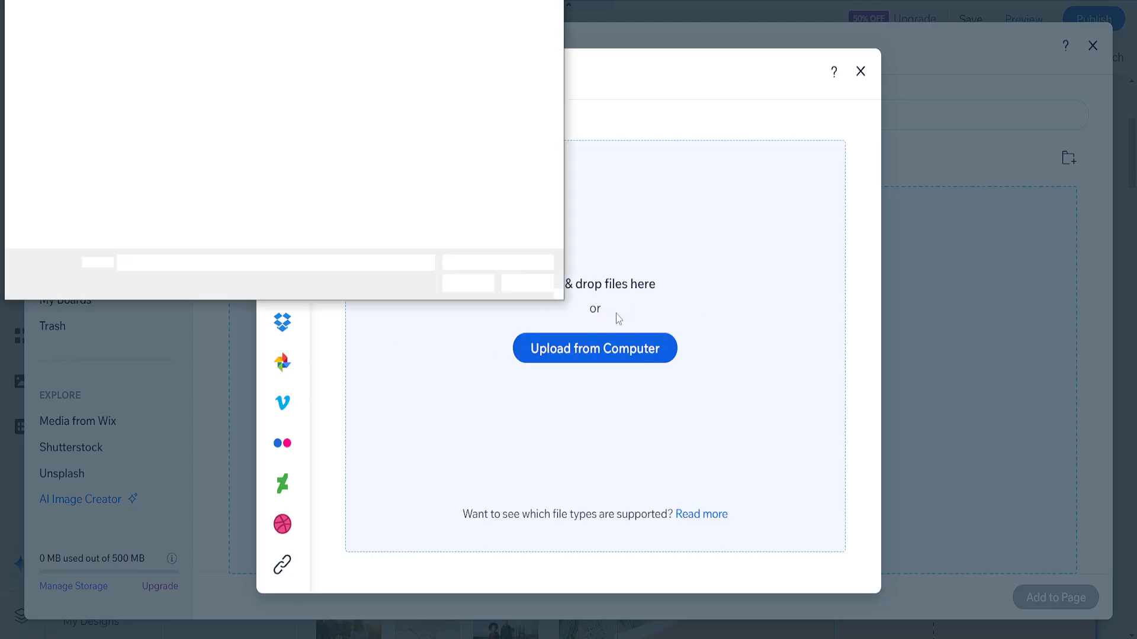
pyautogui.click(549, 284)
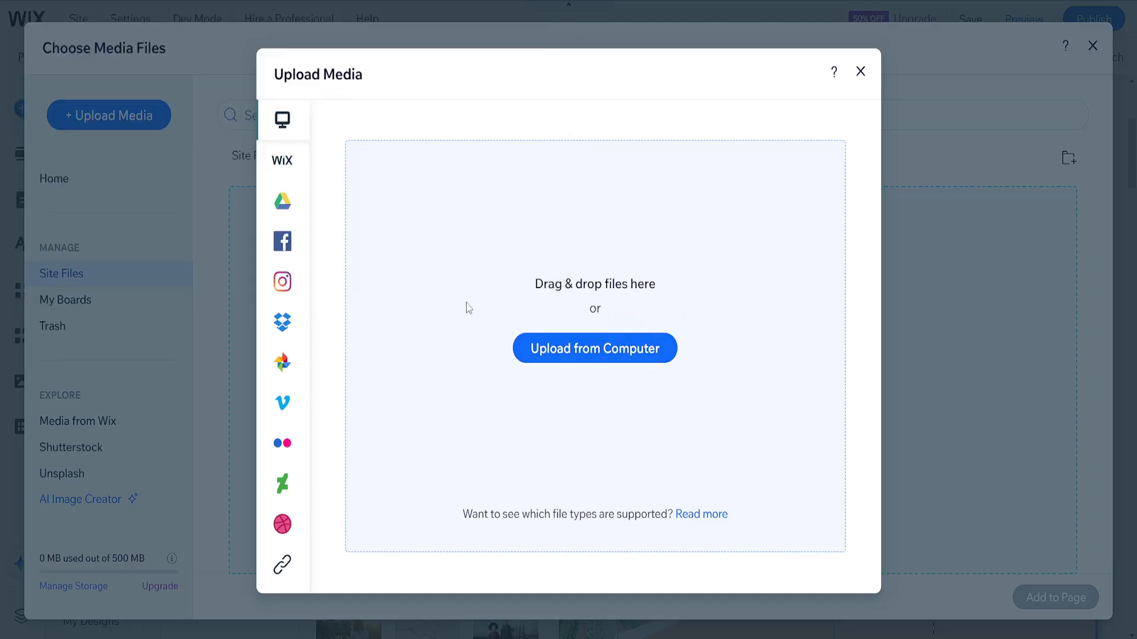
pyautogui.click(862, 72)
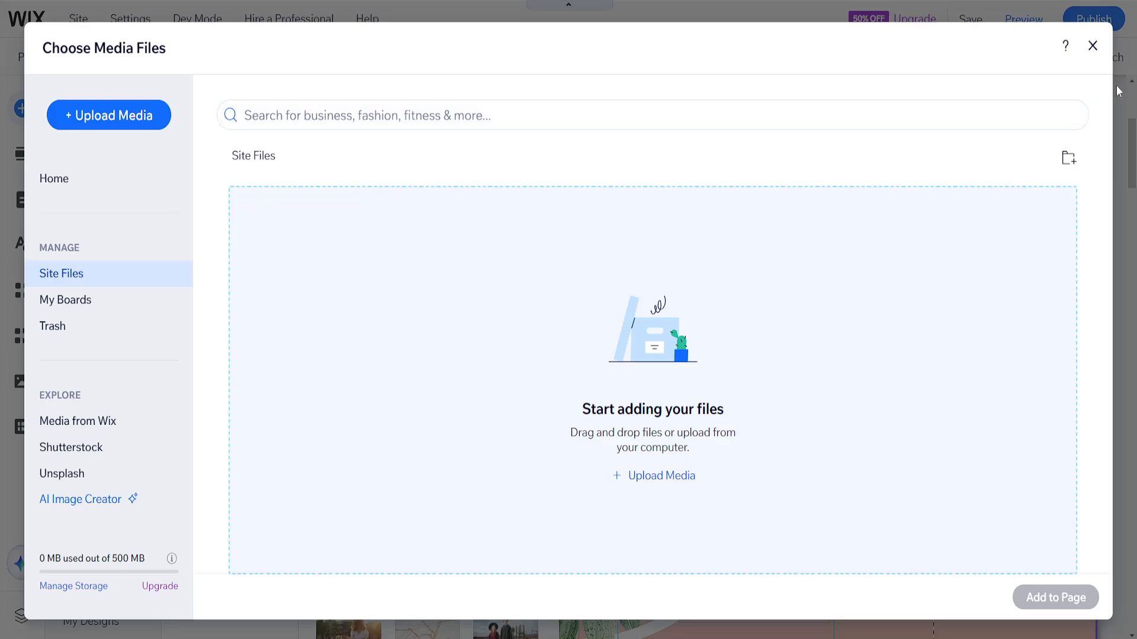
pyautogui.click(1092, 46)
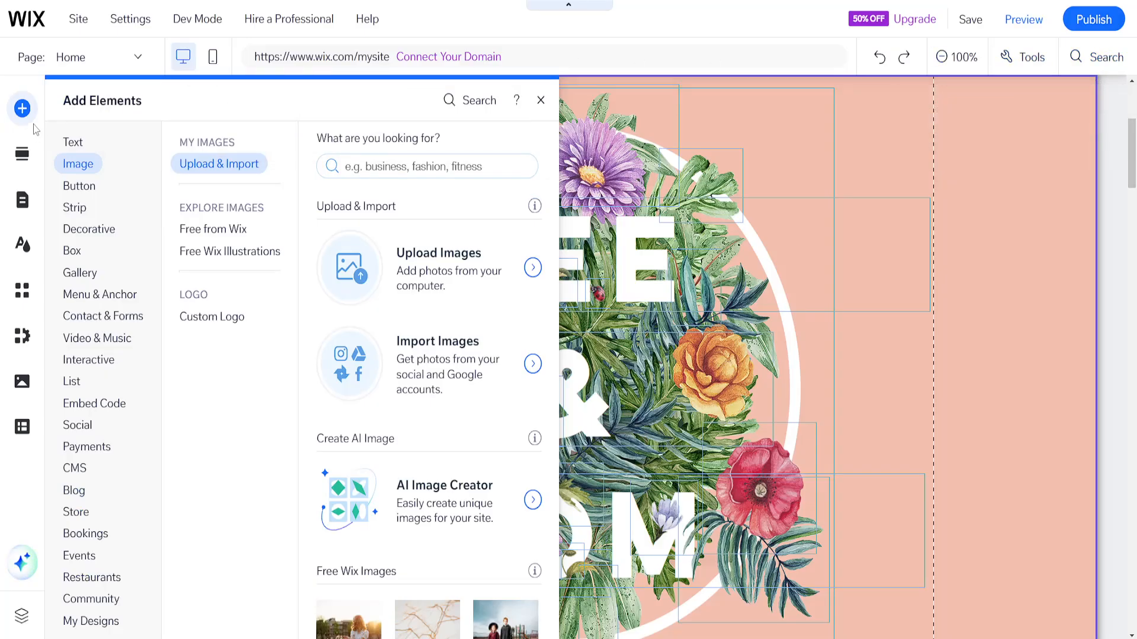
# Add a Heading 2 text below the header's navigation and replace its wording with the host's first name followed by "'S WEDDING".
pyautogui.moveTo(78, 153)
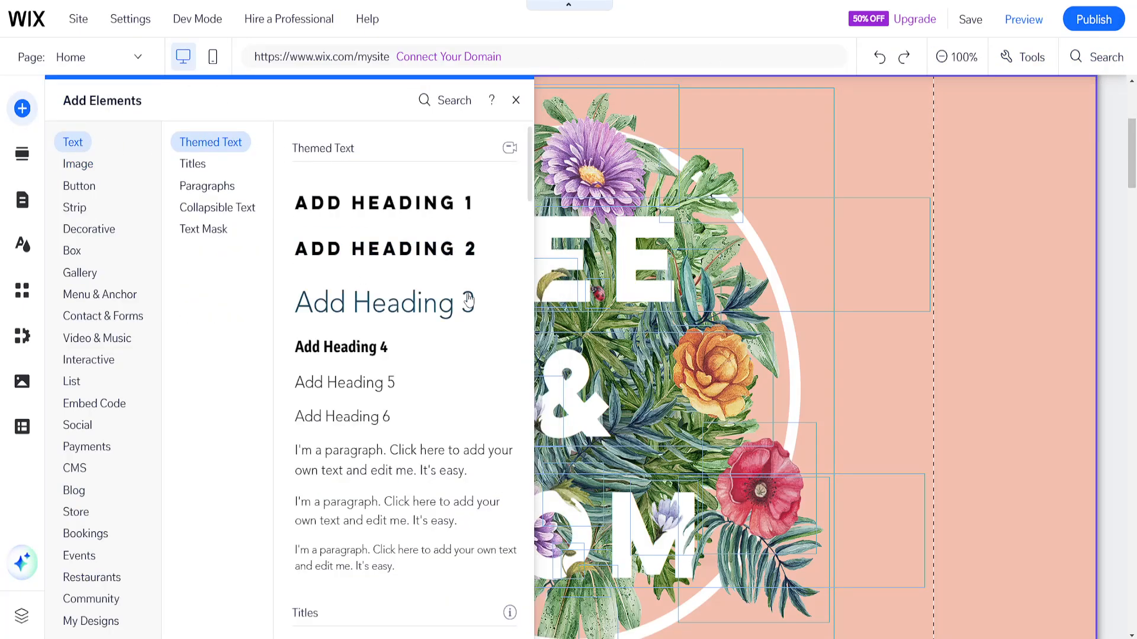
pyautogui.moveTo(401, 246); pyautogui.dragTo(620, 198)
pyautogui.doubleClick(555, 195)
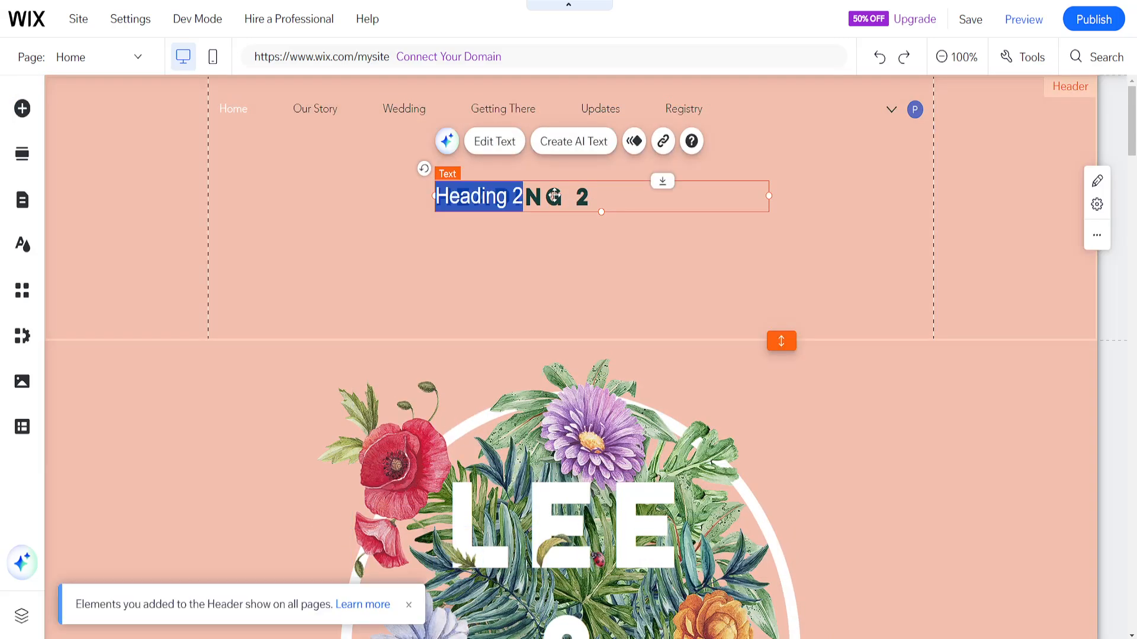
pyautogui.write("NED'S WED")
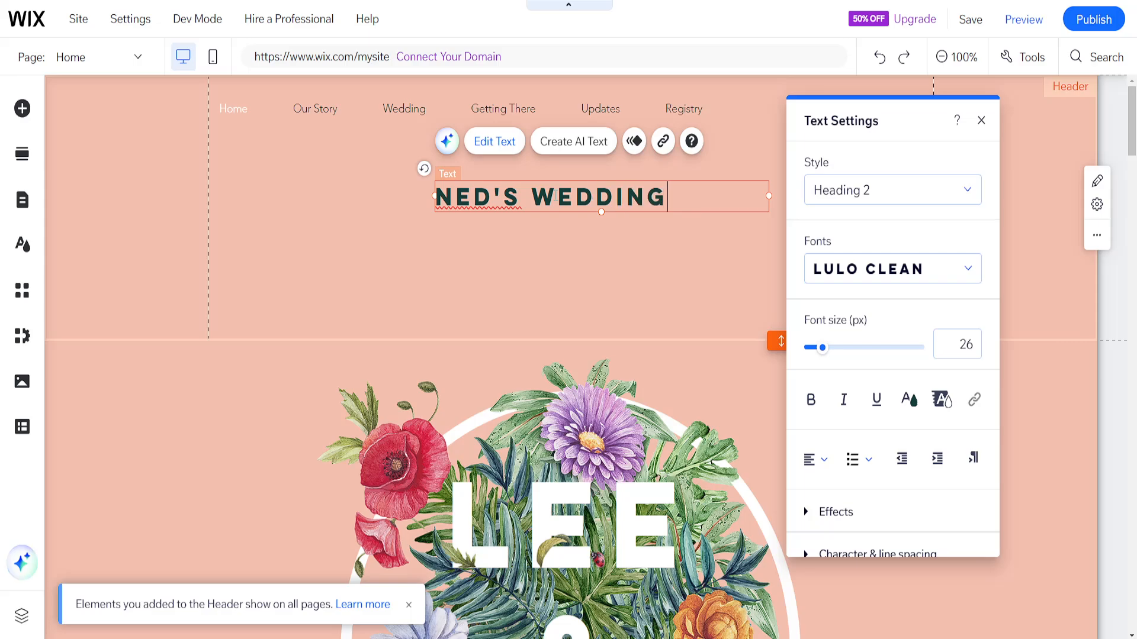
pyautogui.click(655, 243)
# Move the upper name in the Welcome section's floral circle slightly upward and replace it with the host's first name.
pyautogui.scroll(-3, 633, 270)
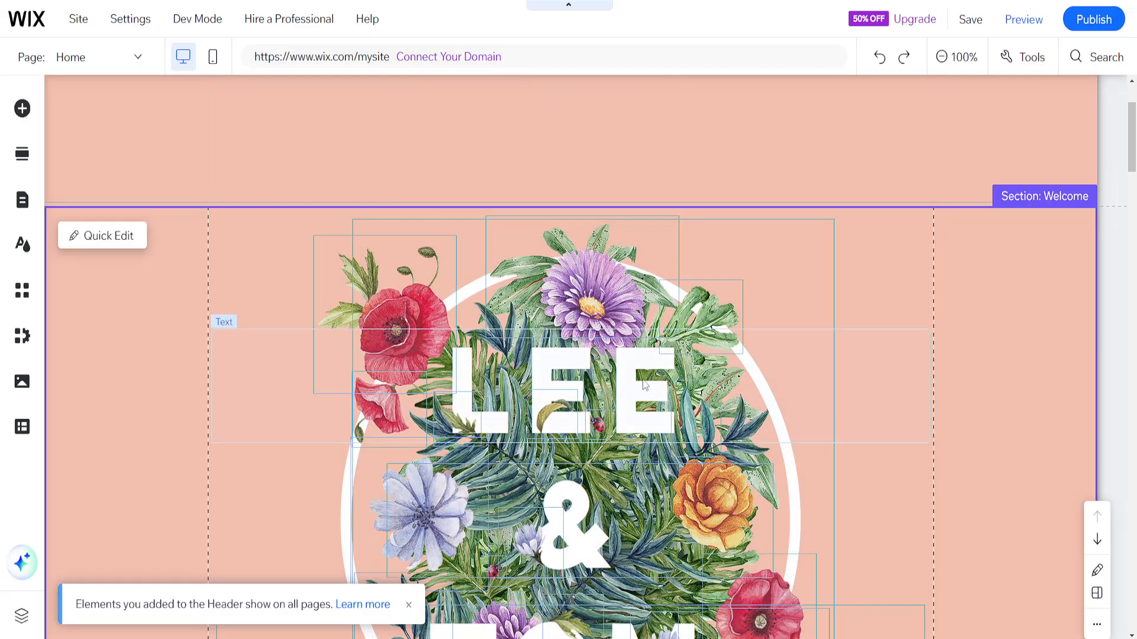
pyautogui.click(687, 373)
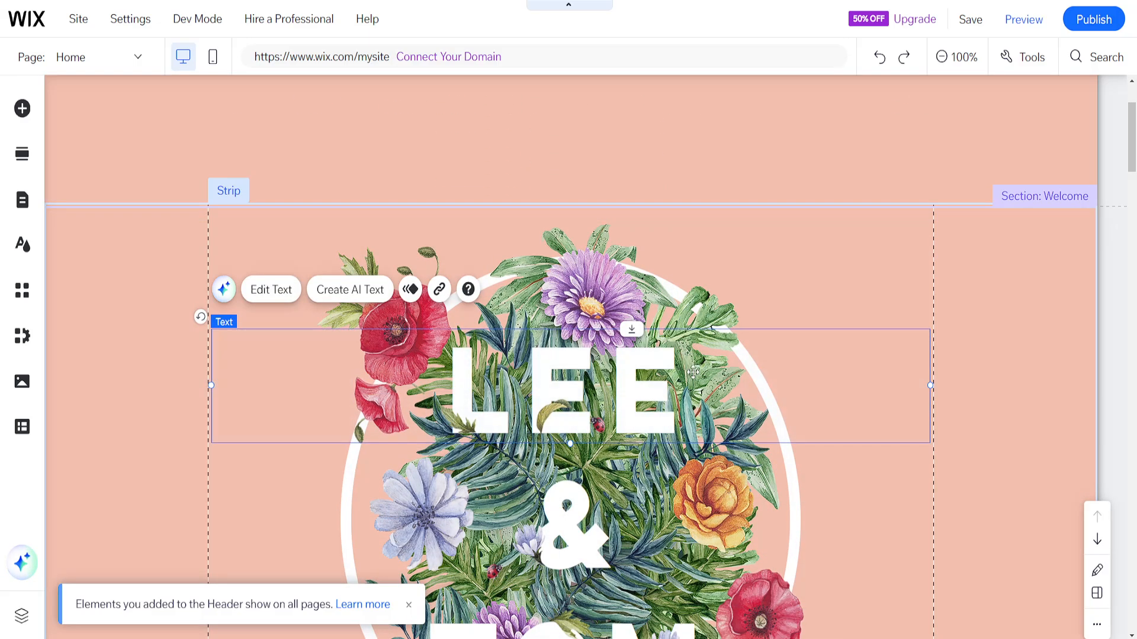
pyautogui.moveTo(692, 368)
pyautogui.mouseDown()
pyautogui.moveTo(816, 292)
pyautogui.moveTo(633, 375)
pyautogui.moveTo(695, 363)
pyautogui.mouseUp()
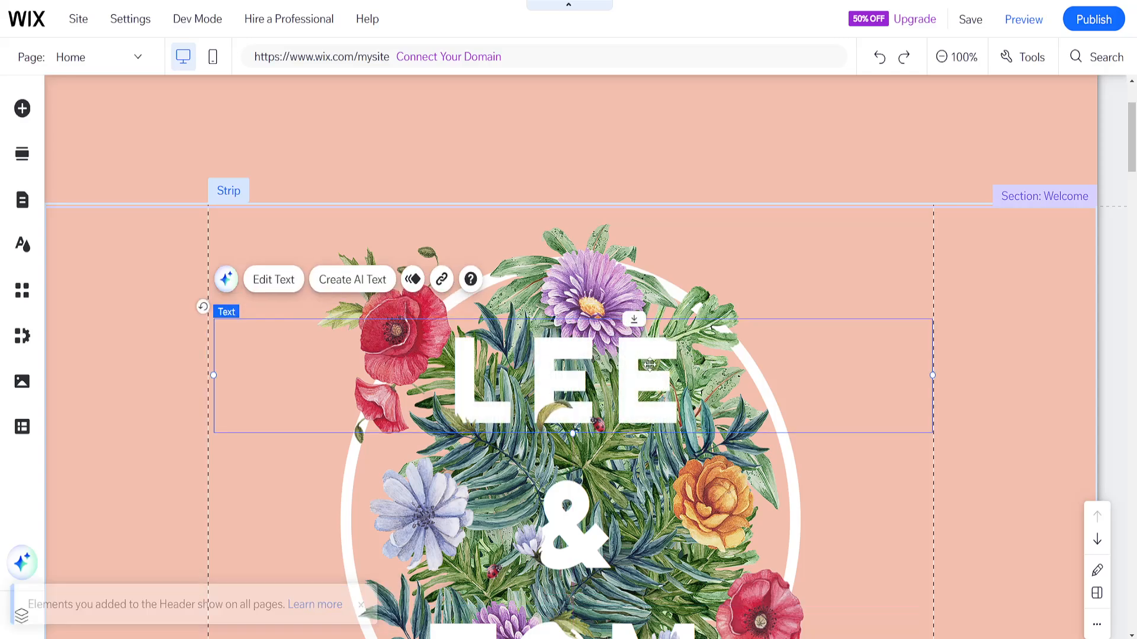
pyautogui.doubleClick(651, 365)
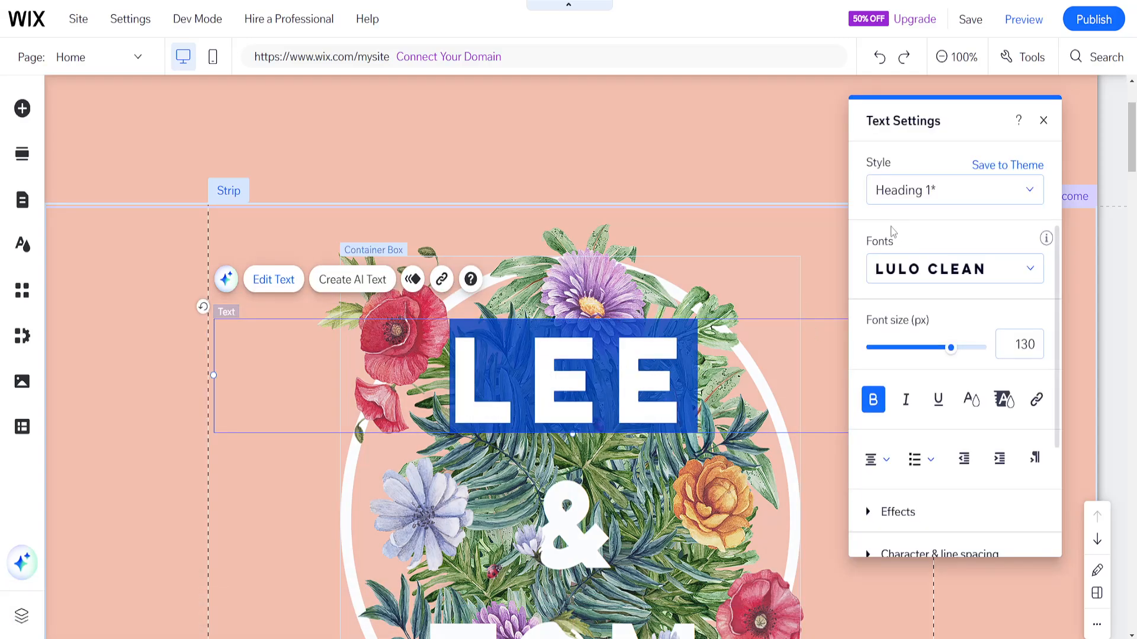
pyautogui.write('NED')
# Try to select the lower name in the floral circle for text editing.
pyautogui.scroll(-3, 747, 367)
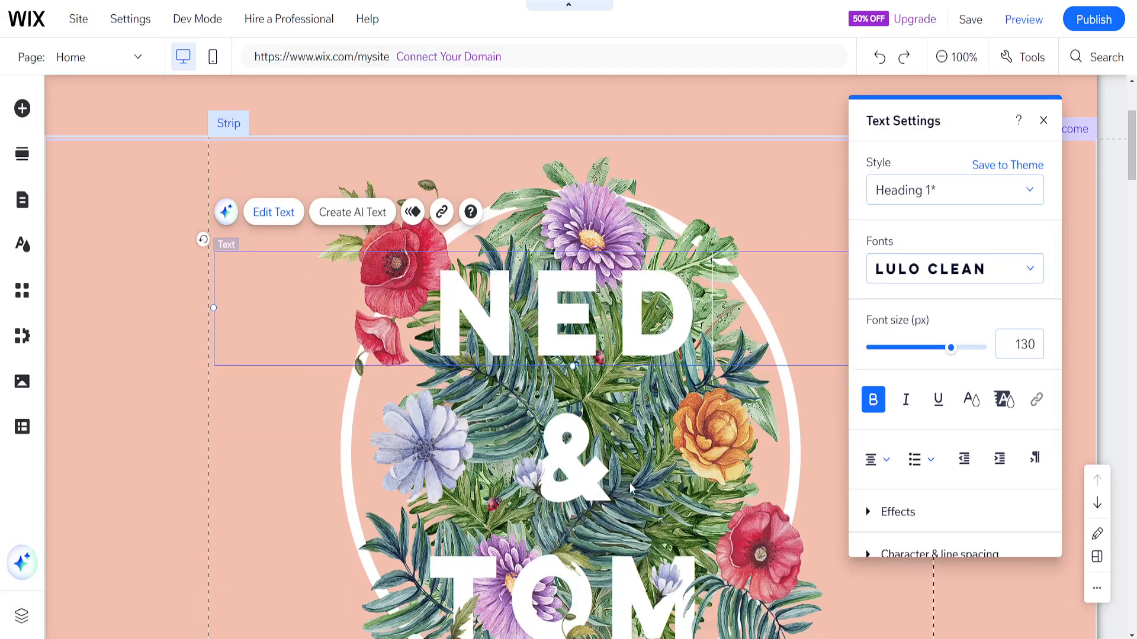
pyautogui.click(668, 449)
pyautogui.click(595, 483)
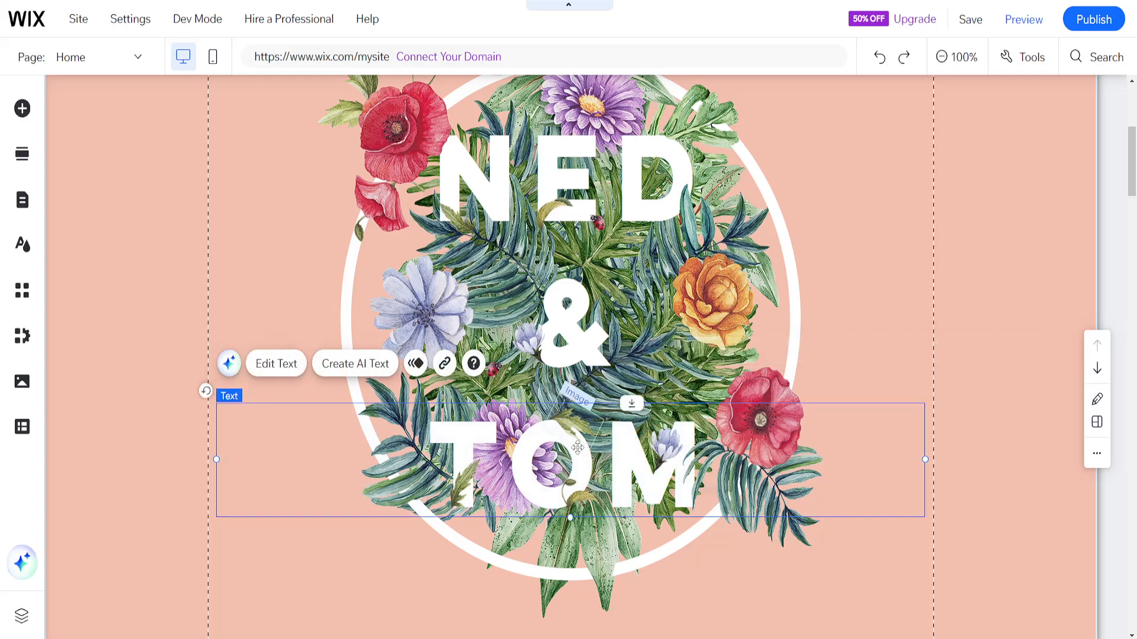
pyautogui.click(575, 422)
pyautogui.click(581, 496)
pyautogui.click(591, 465)
pyautogui.click(575, 422)
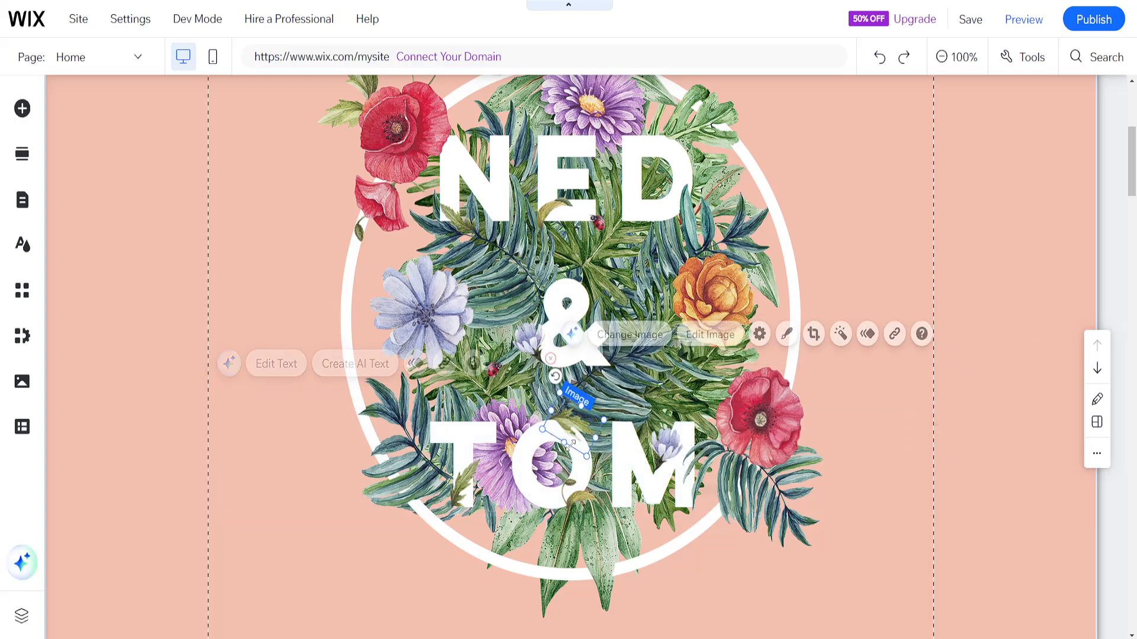
pyautogui.press('h')
pyautogui.click(579, 432)
pyautogui.click(564, 406)
pyautogui.press('h')
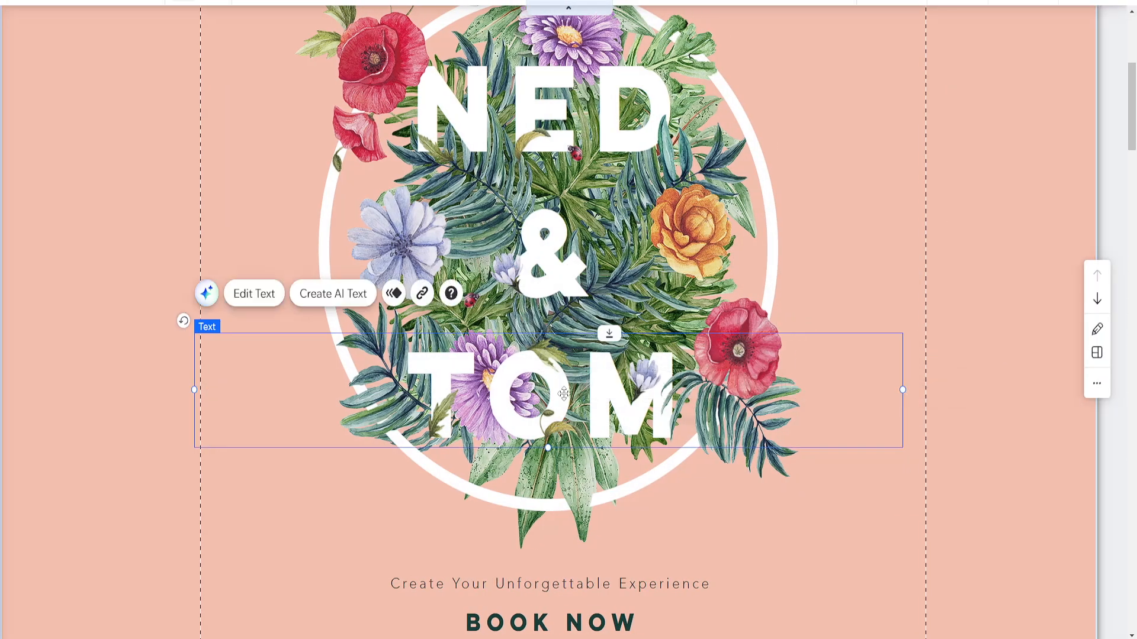
# Delete the Getting There item from the site menu and return to the page canvas.
pyautogui.scroll(3, 513, 348)
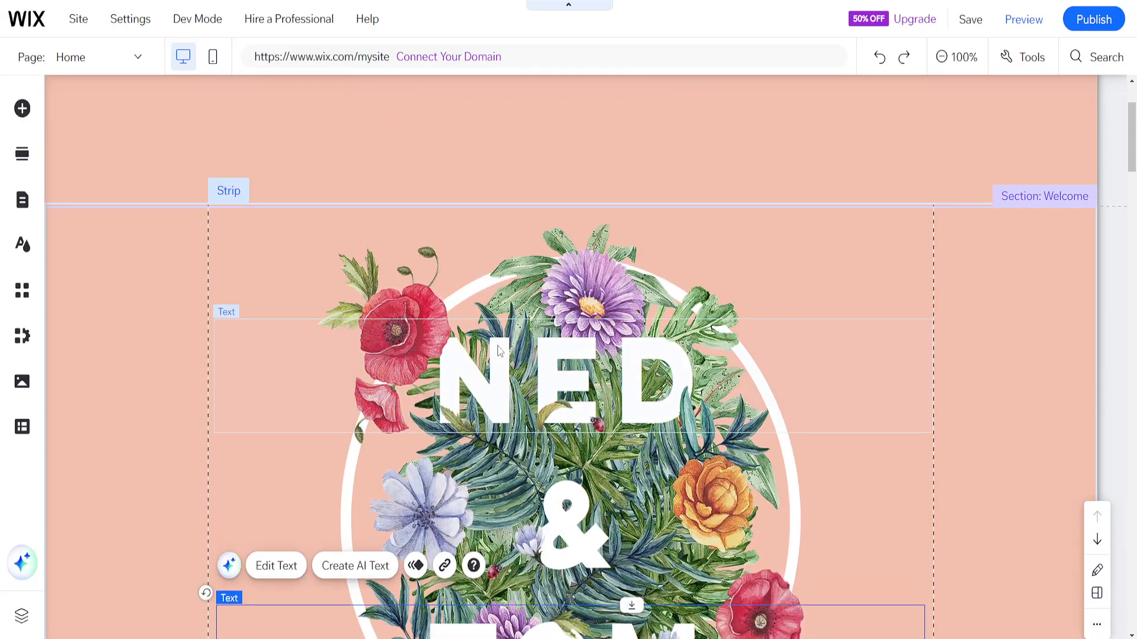
pyautogui.scroll(2, 463, 236)
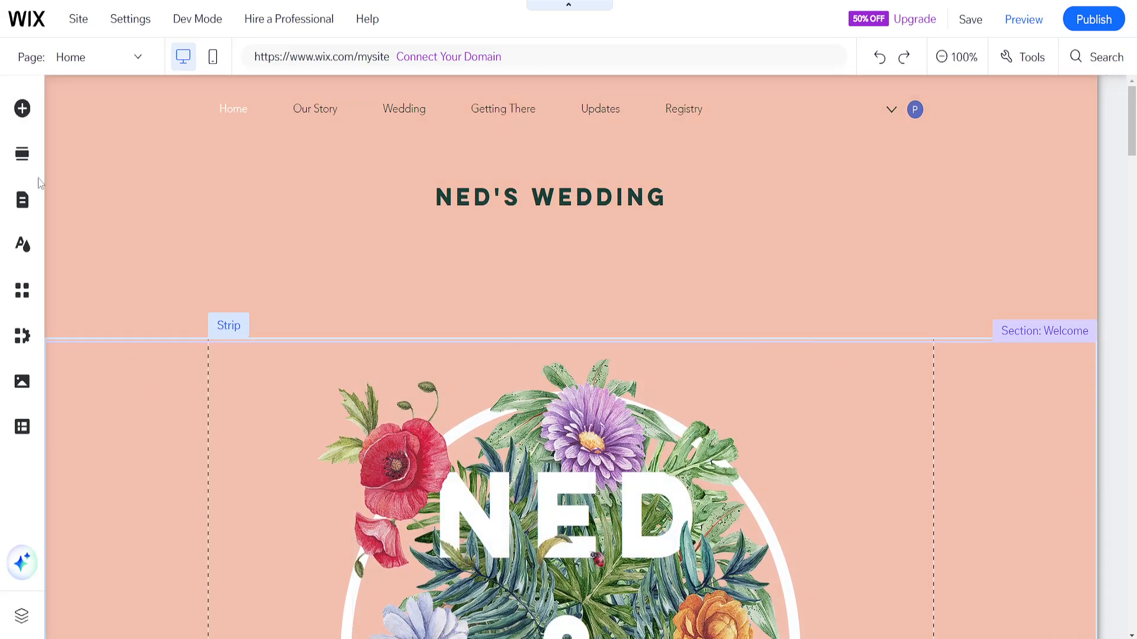
pyautogui.click(24, 204)
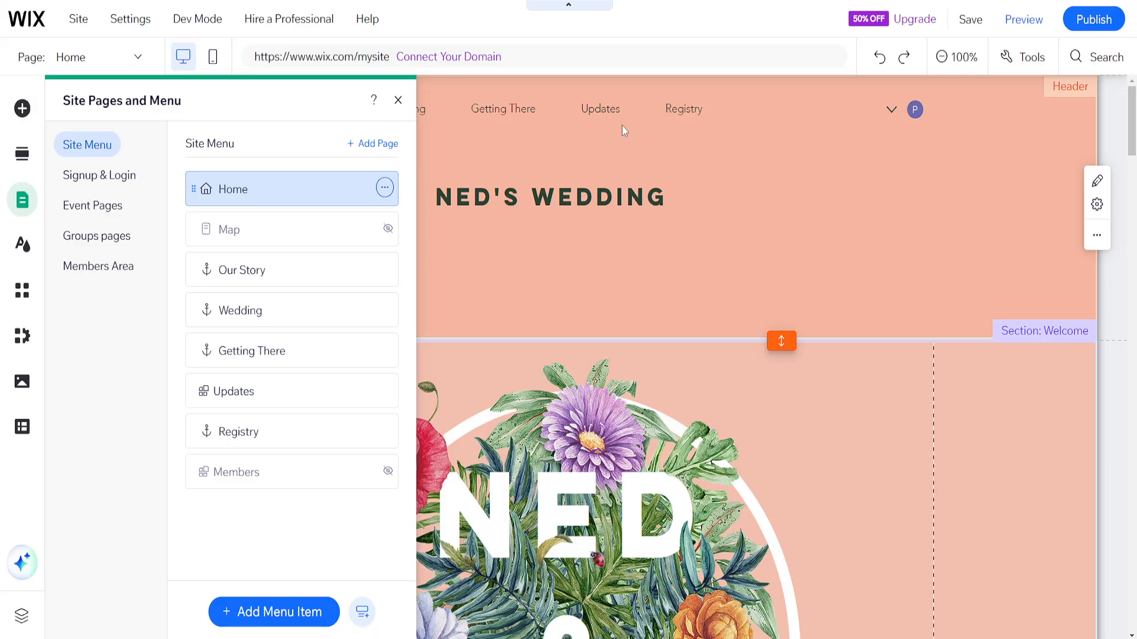
pyautogui.click(385, 355)
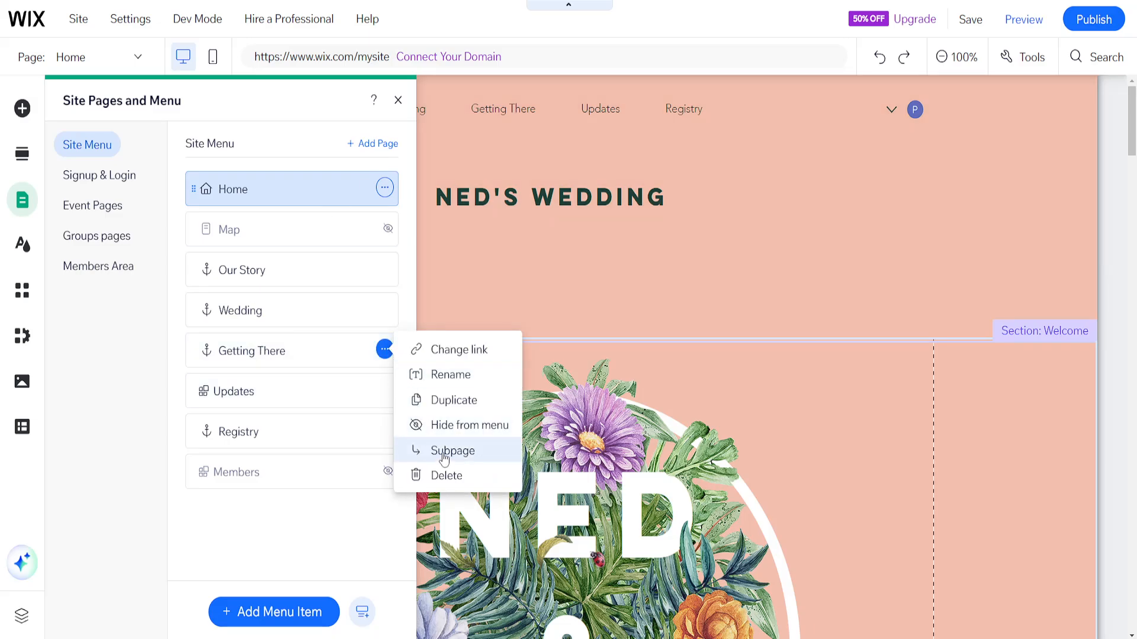
pyautogui.click(447, 474)
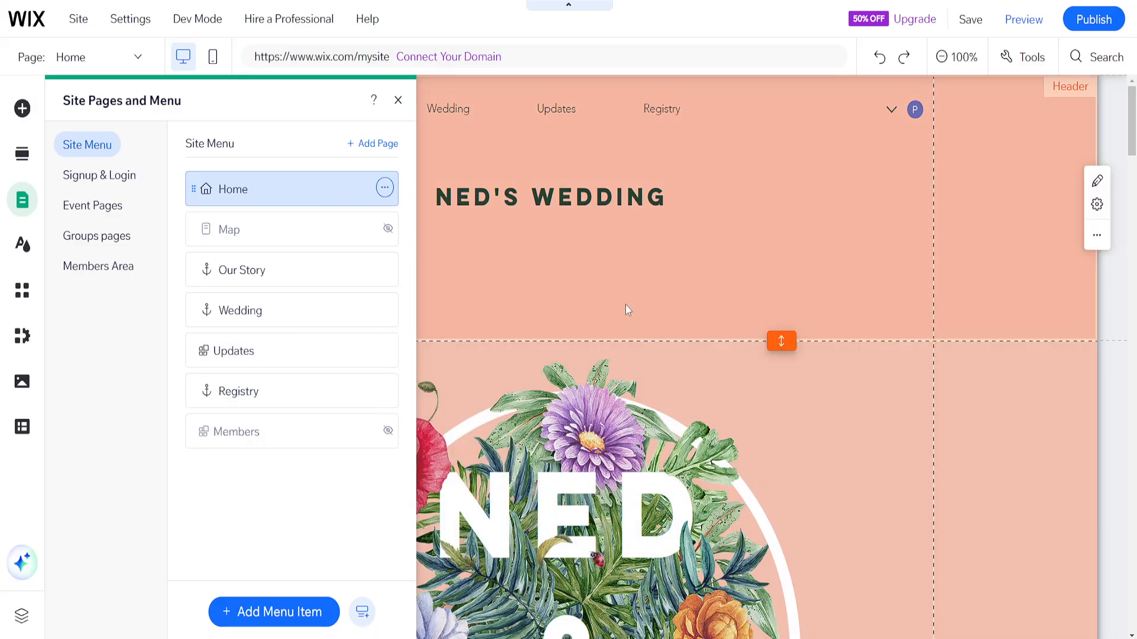
pyautogui.click(719, 164)
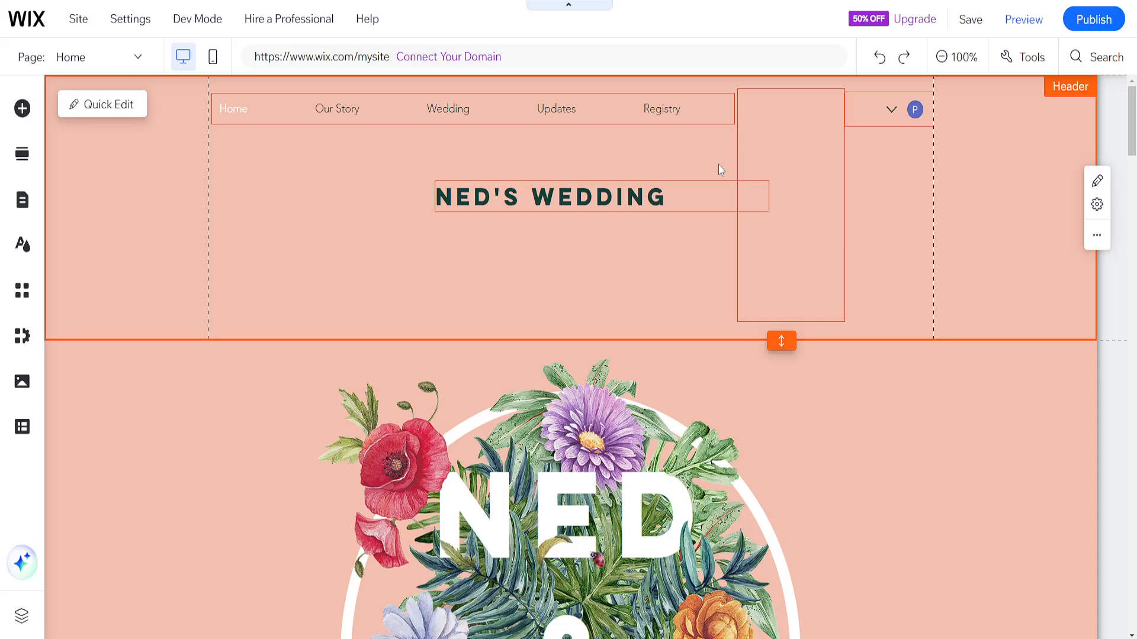
# Review the home page from the header and Welcome section down to the Our Love Story section.
pyautogui.scroll(-12, 719, 164)
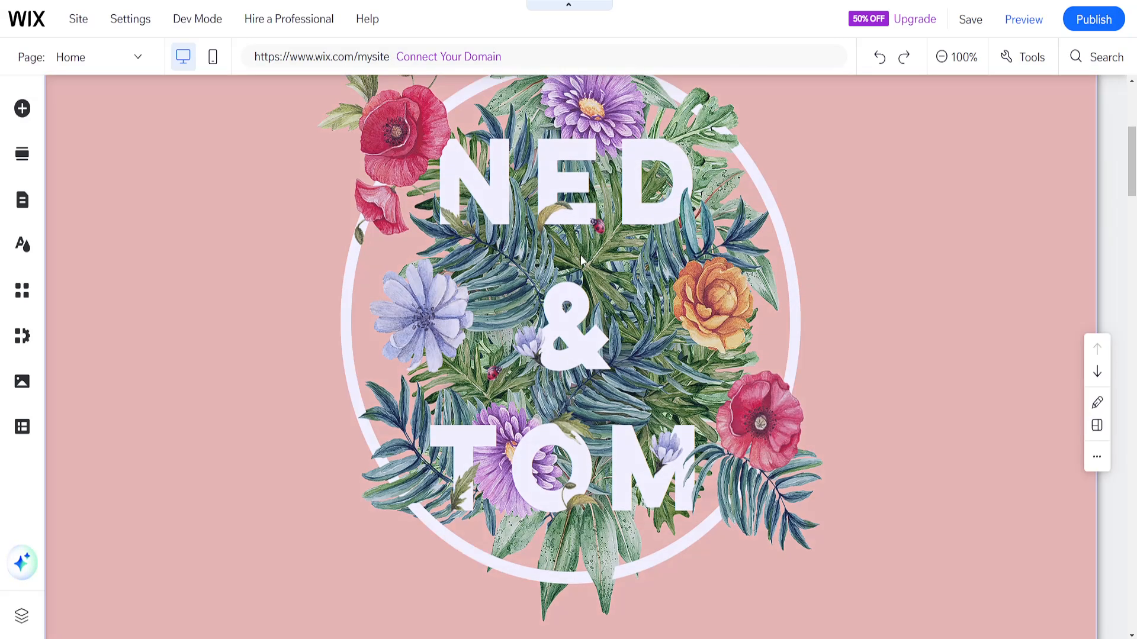
pyautogui.scroll(-1, 556, 283)
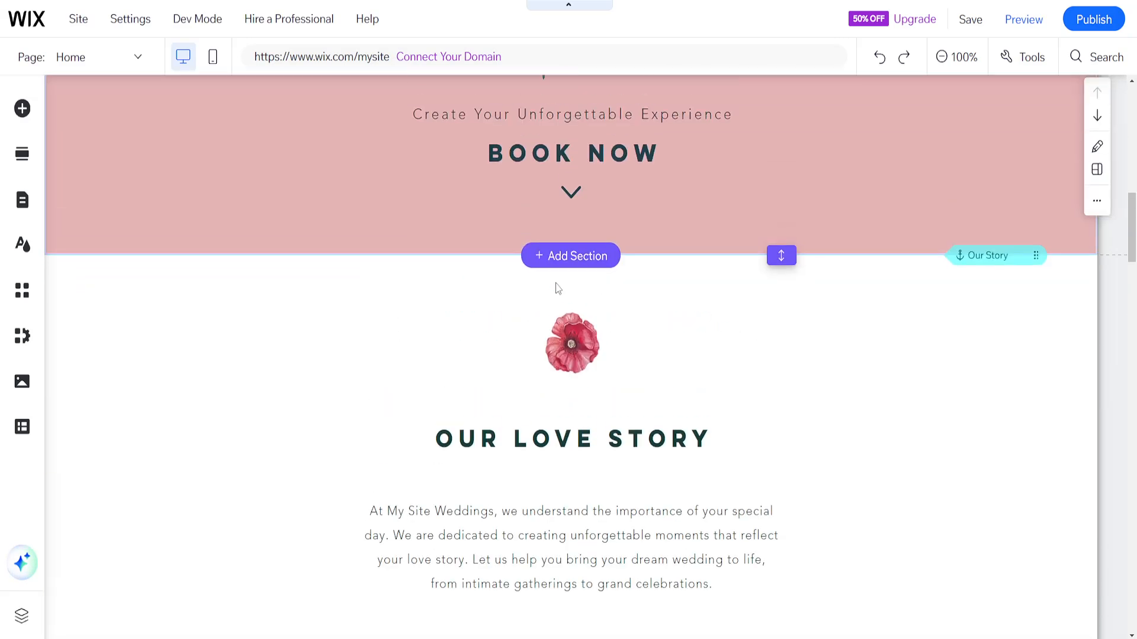
pyautogui.scroll(13, 555, 283)
pyautogui.scroll(-1, 555, 288)
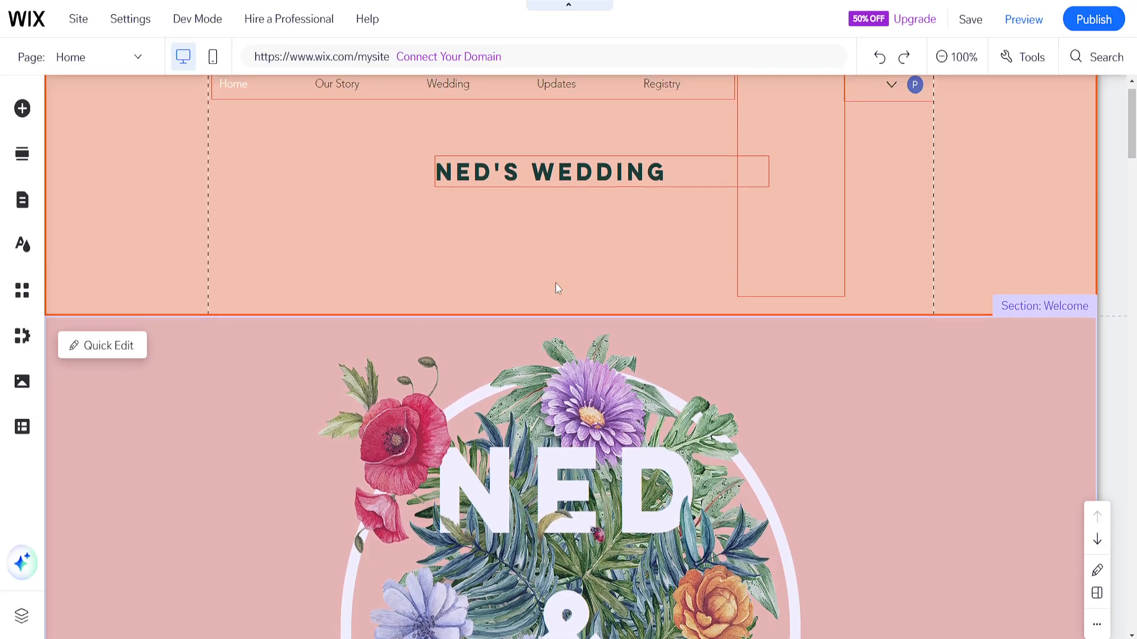
pyautogui.scroll(1, 555, 288)
pyautogui.scroll(-5, 556, 287)
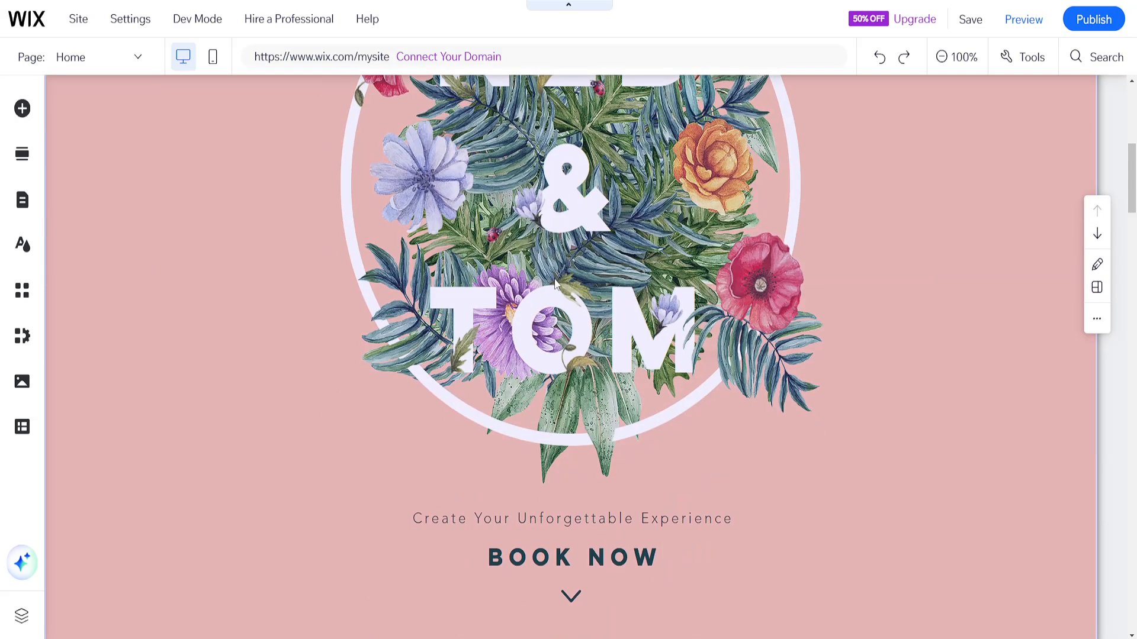
pyautogui.scroll(5, 555, 284)
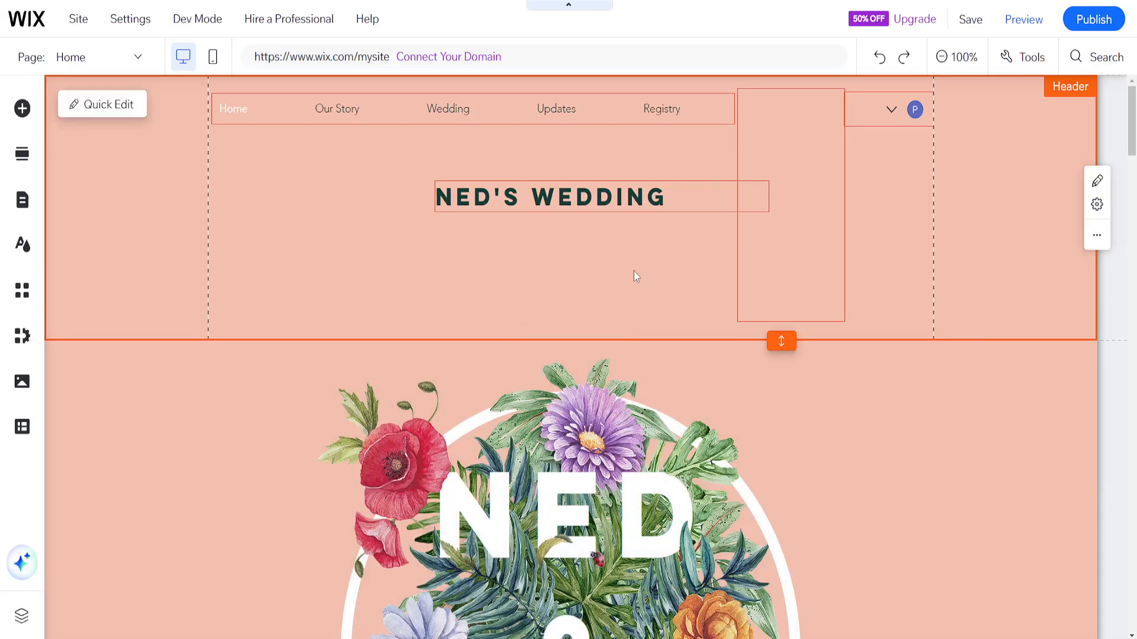
pyautogui.click(607, 278)
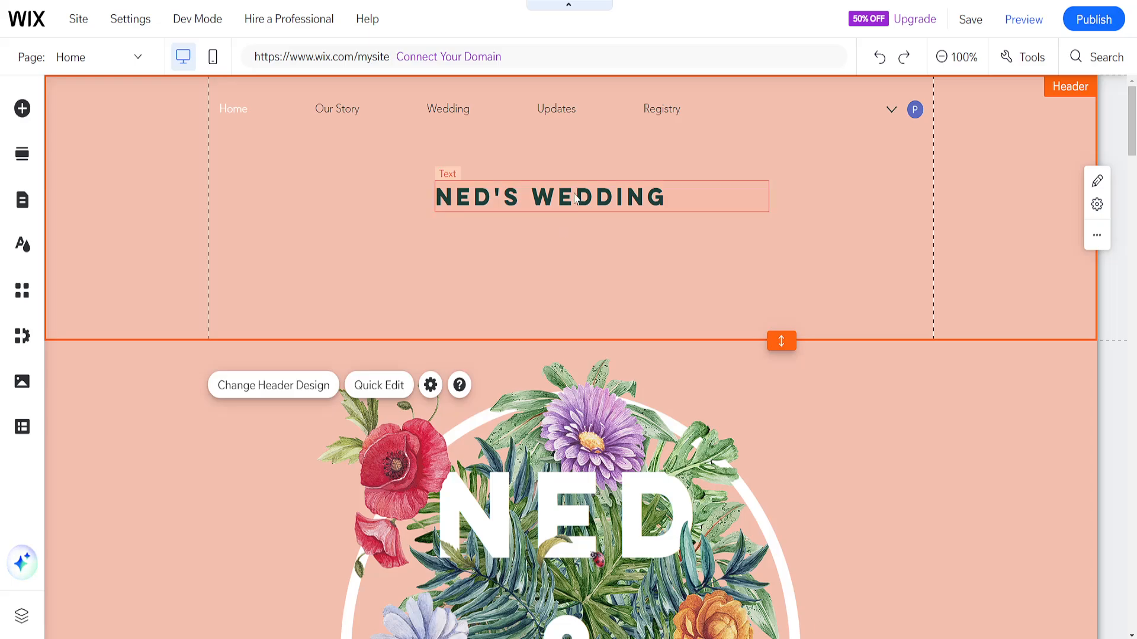
pyautogui.scroll(-3, 517, 457)
pyautogui.scroll(3, 517, 457)
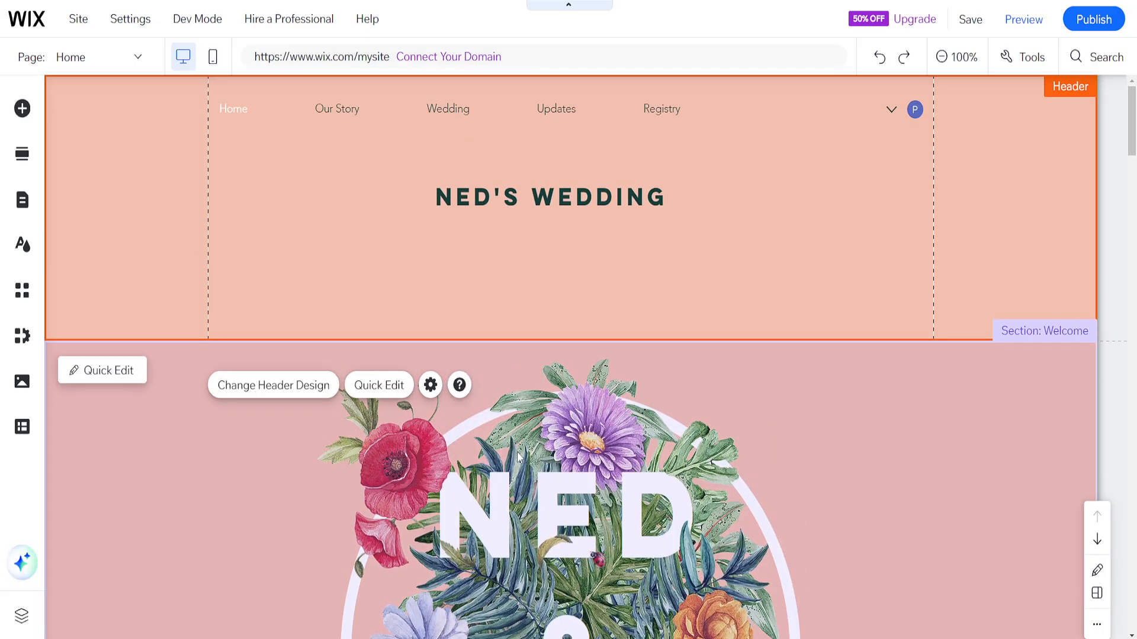